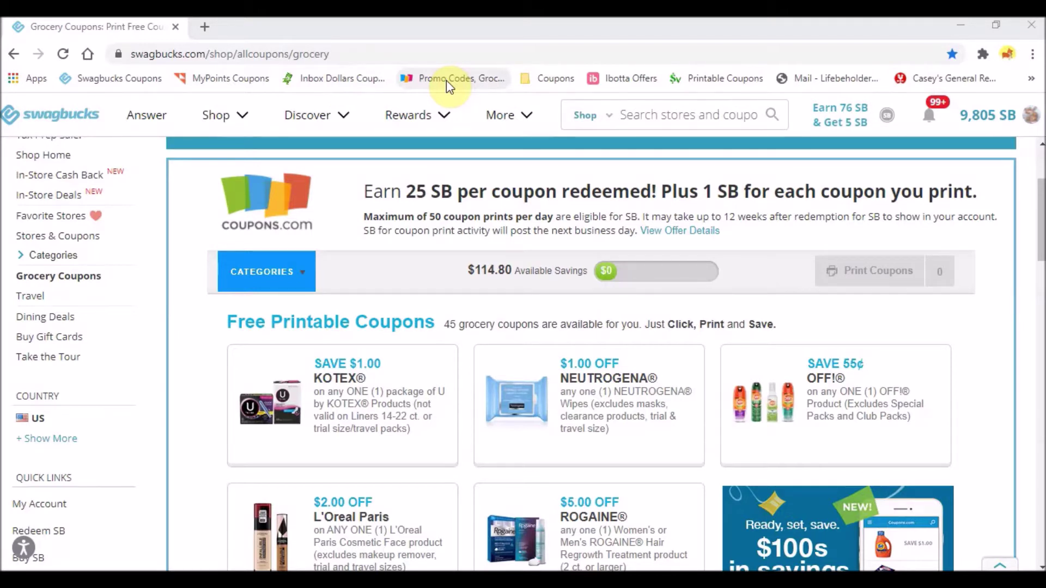
pyautogui.click(533, 80)
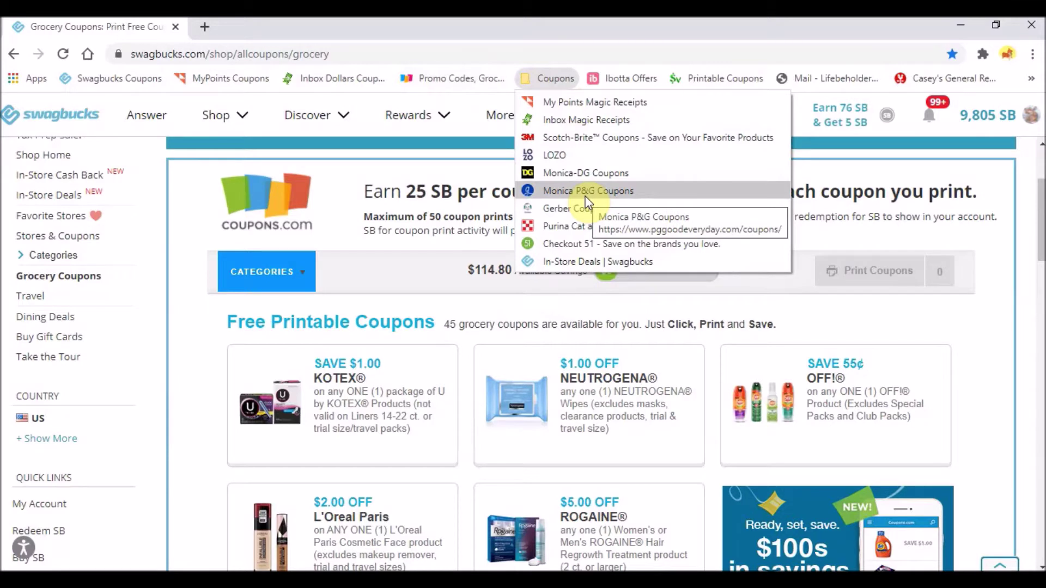
pyautogui.click(146, 103)
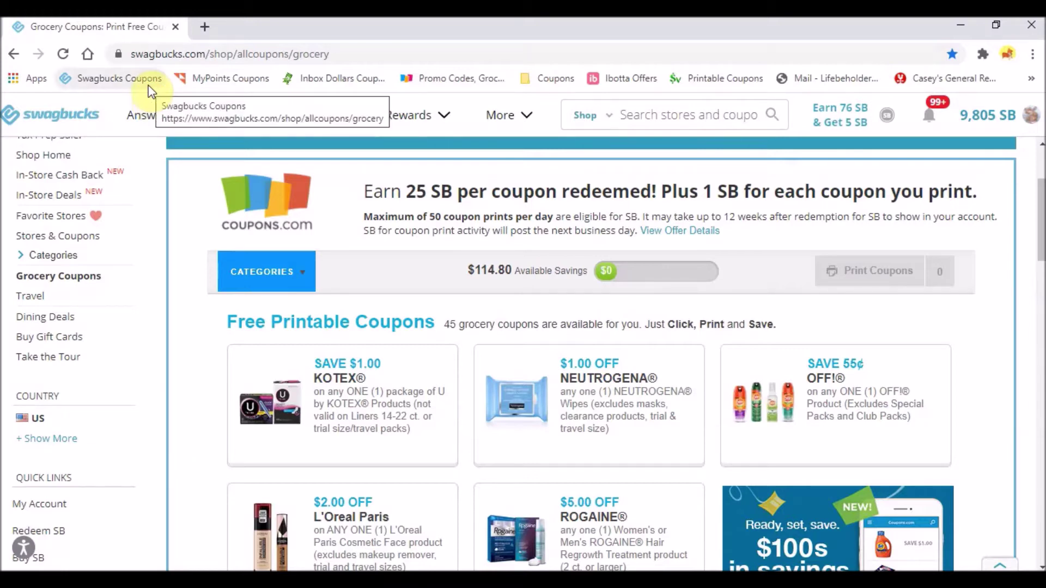
# - Reload the Swagbucks coupons page, visit Stores & Coupons, and open Grocery Coupons to show the printable offers
pyautogui.click(150, 87)
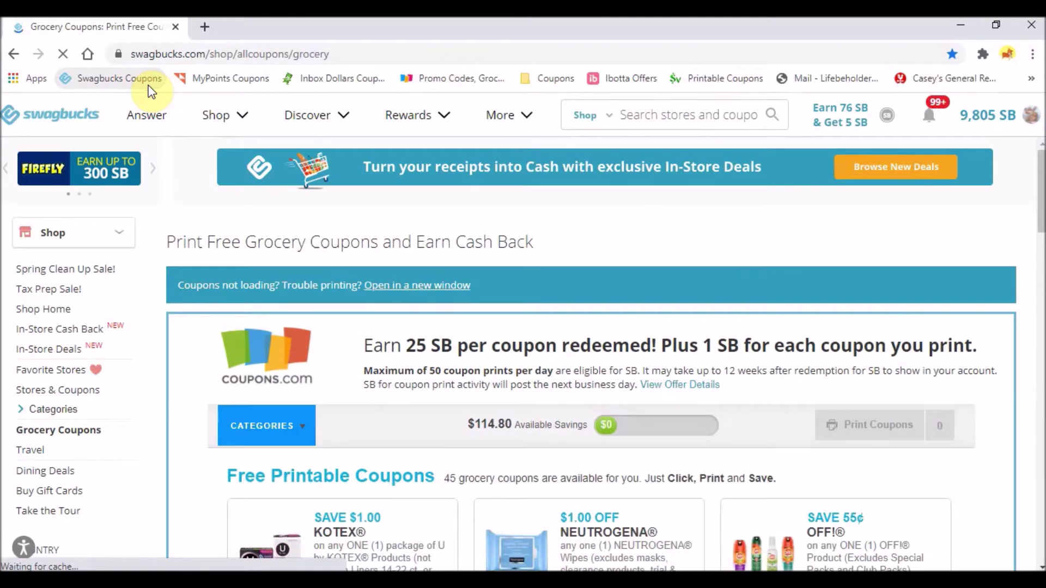
pyautogui.click(76, 391)
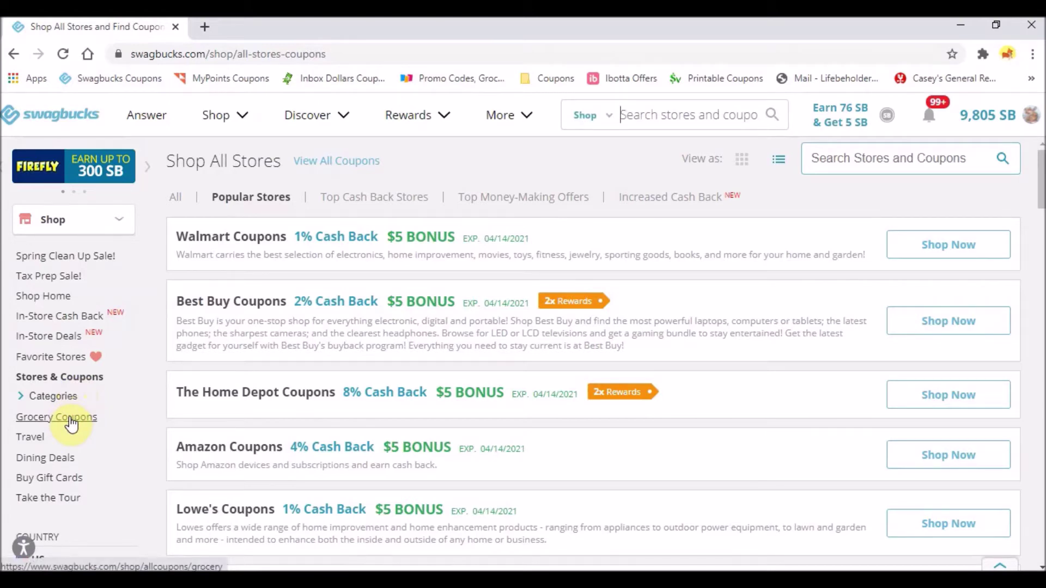
pyautogui.click(71, 420)
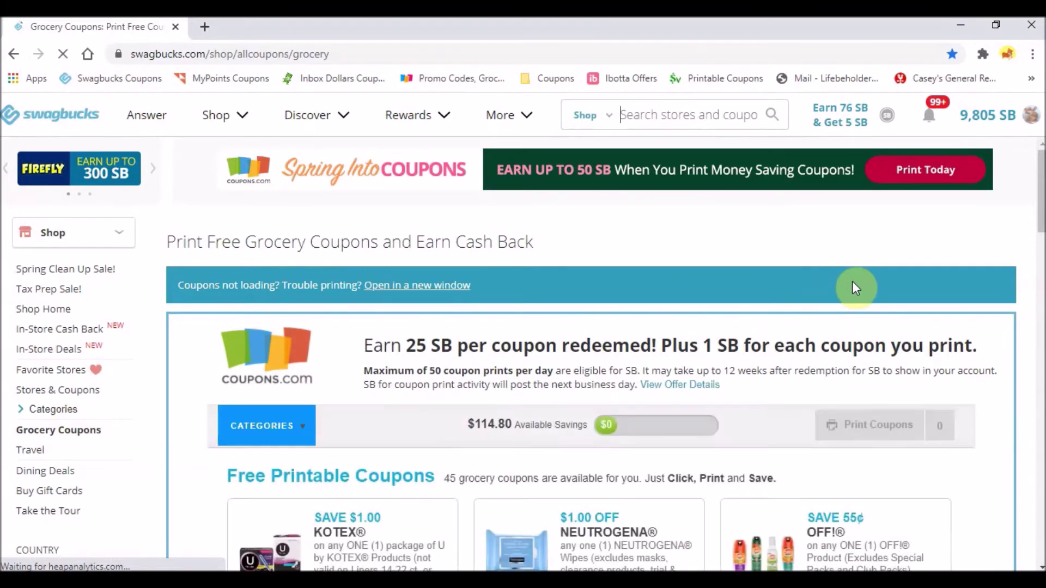
pyautogui.scroll(-4, 856, 281)
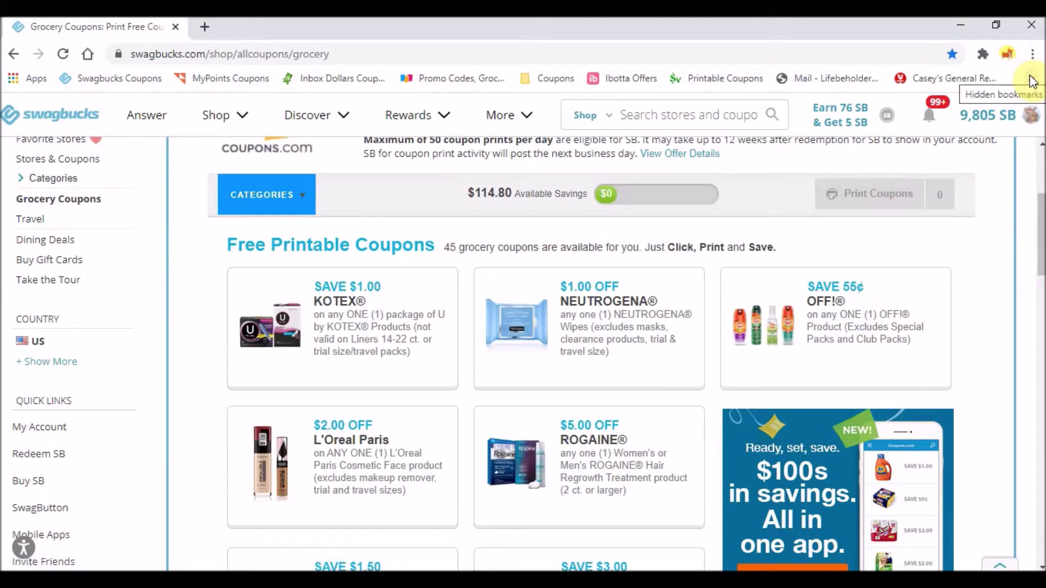
pyautogui.click(1033, 55)
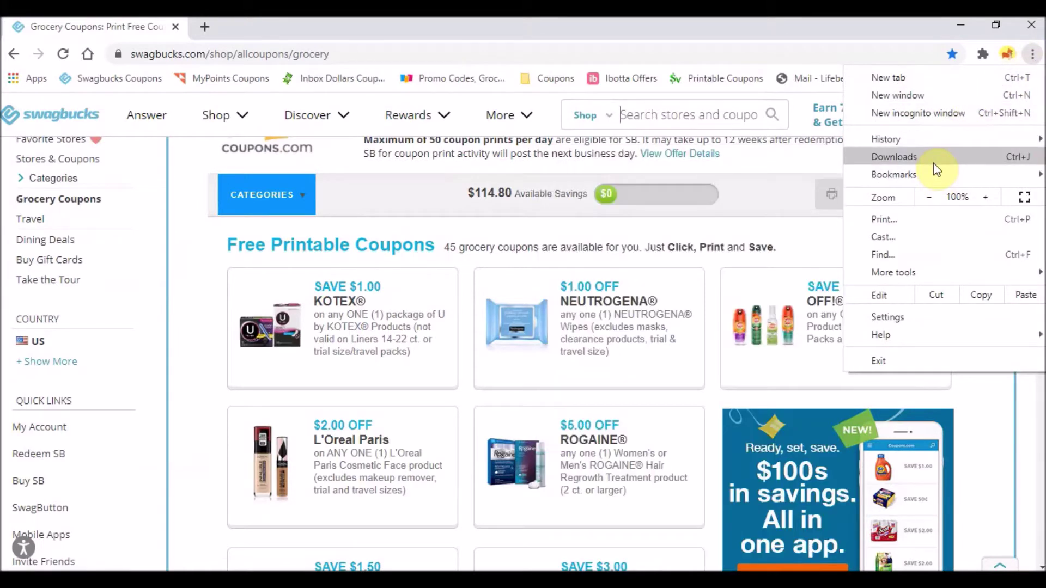
pyautogui.moveTo(927, 175)
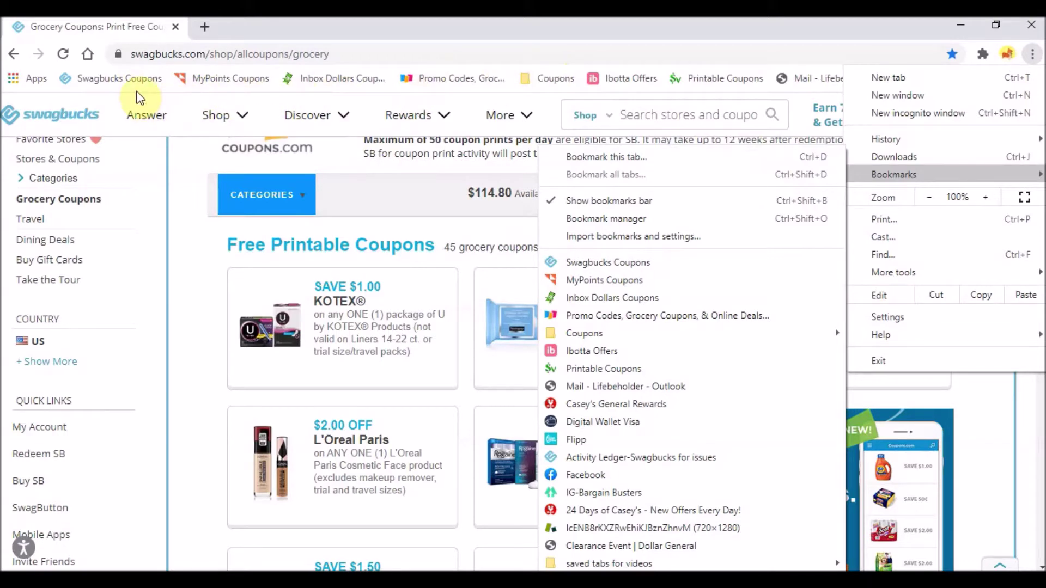
pyautogui.click(185, 165)
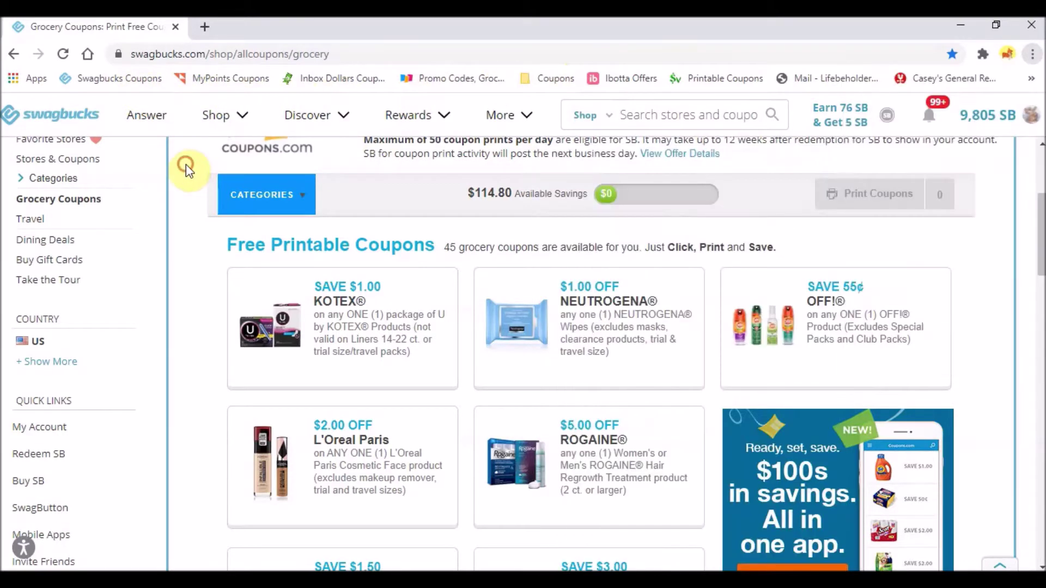
# - Display the Pet Care coupons, and switch the coupon category to Personal Care
pyautogui.click(240, 197)
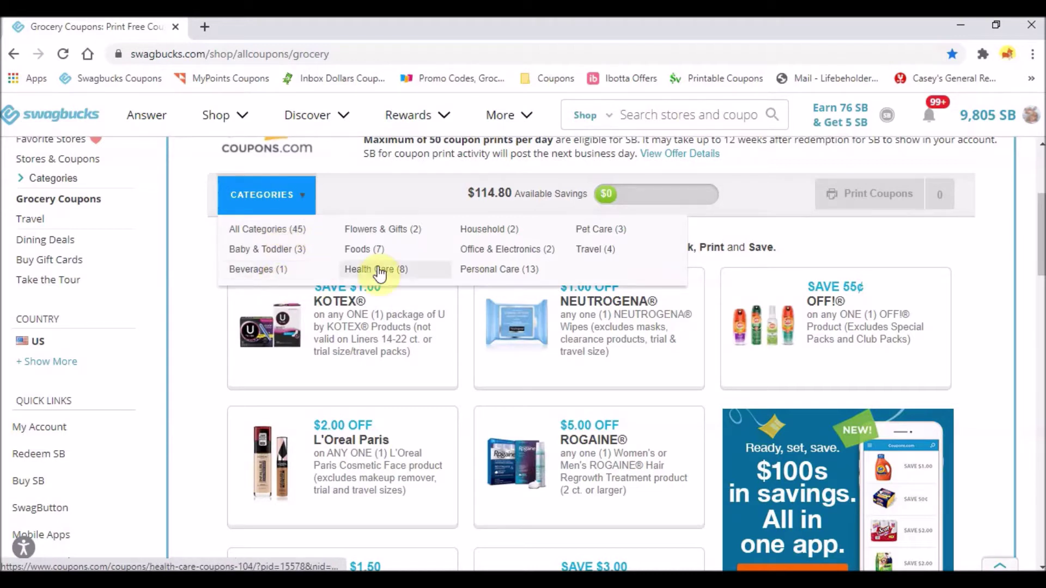
pyautogui.click(610, 232)
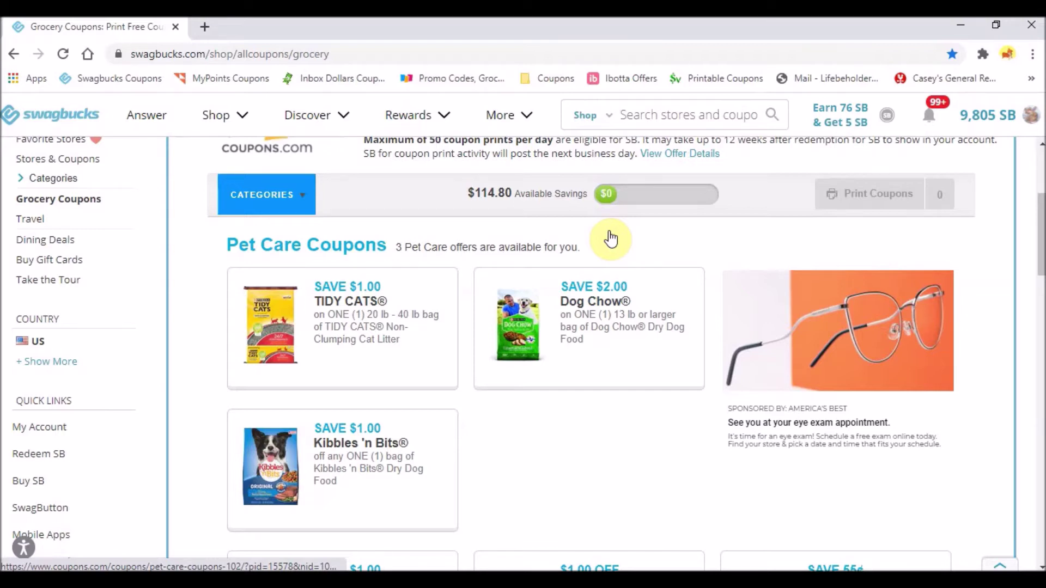
pyautogui.moveTo(430, 197)
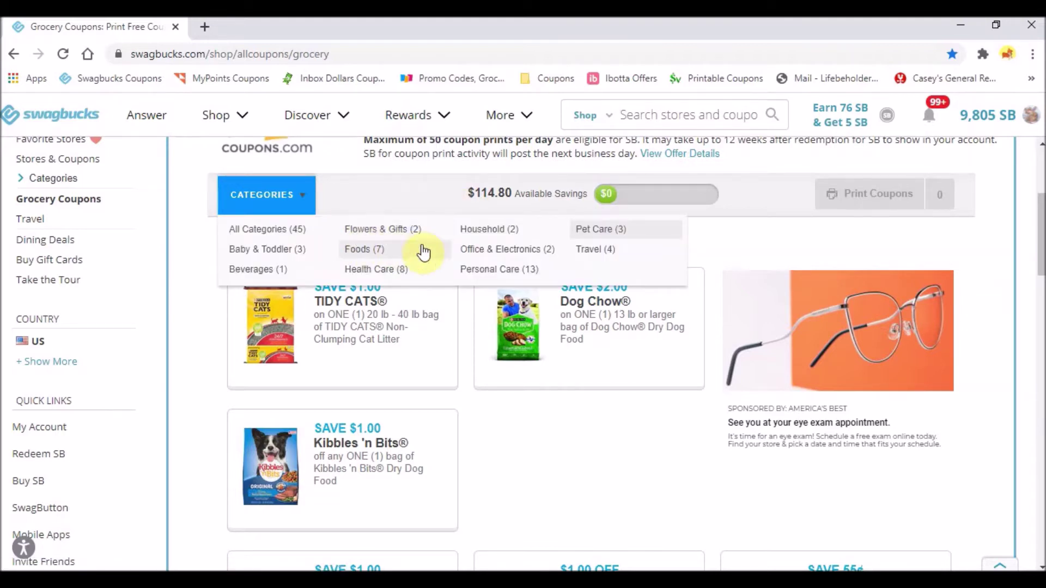
pyautogui.click(480, 269)
# - Clip the $4.00 BIC Disposable Razors coupon from the Personal Care list and return to the print controls
pyautogui.scroll(-6, 480, 278)
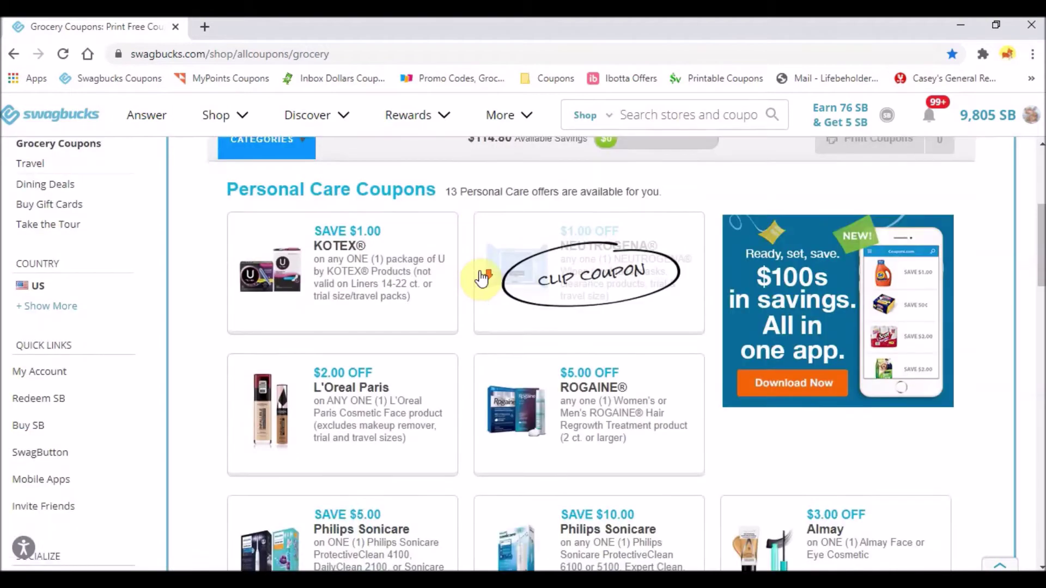
pyautogui.scroll(-3, 480, 276)
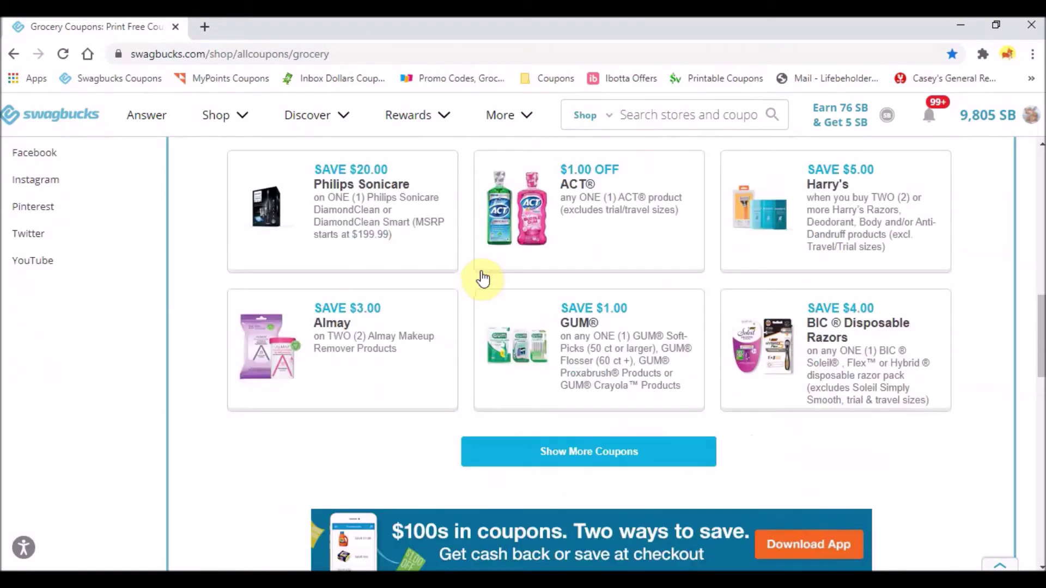
pyautogui.moveTo(830, 412)
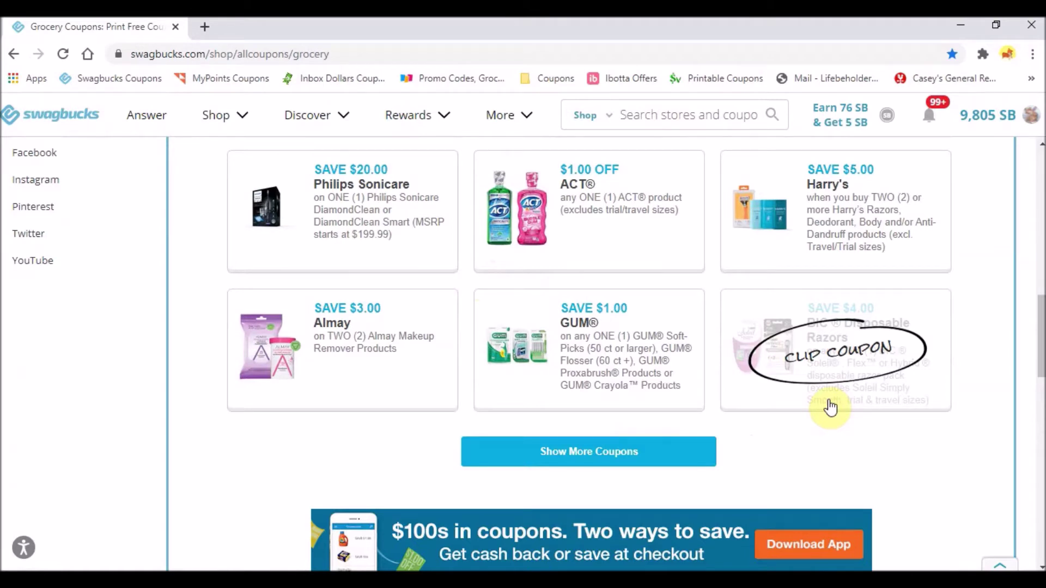
pyautogui.click(828, 405)
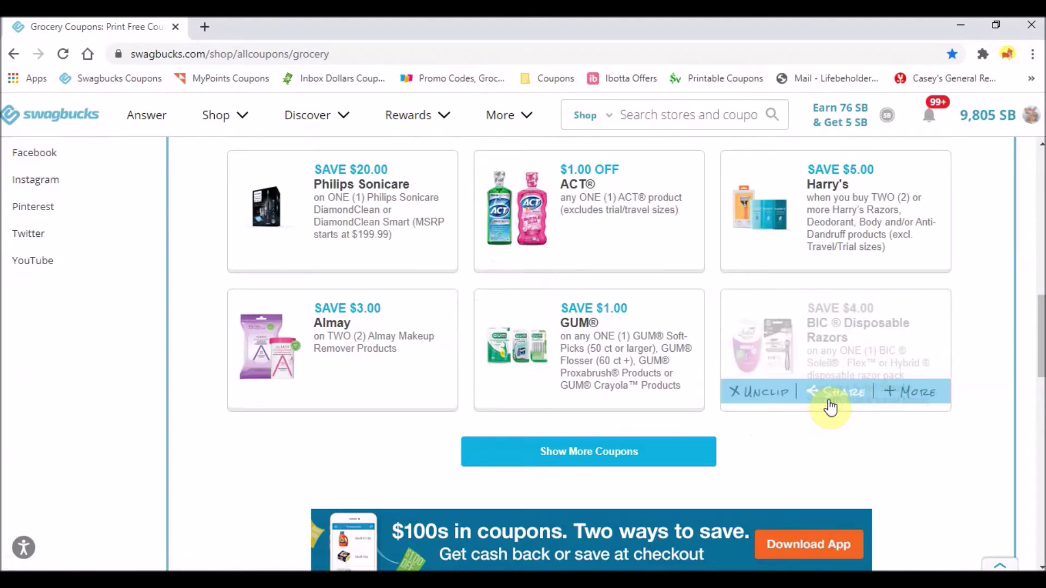
pyautogui.scroll(8, 948, 351)
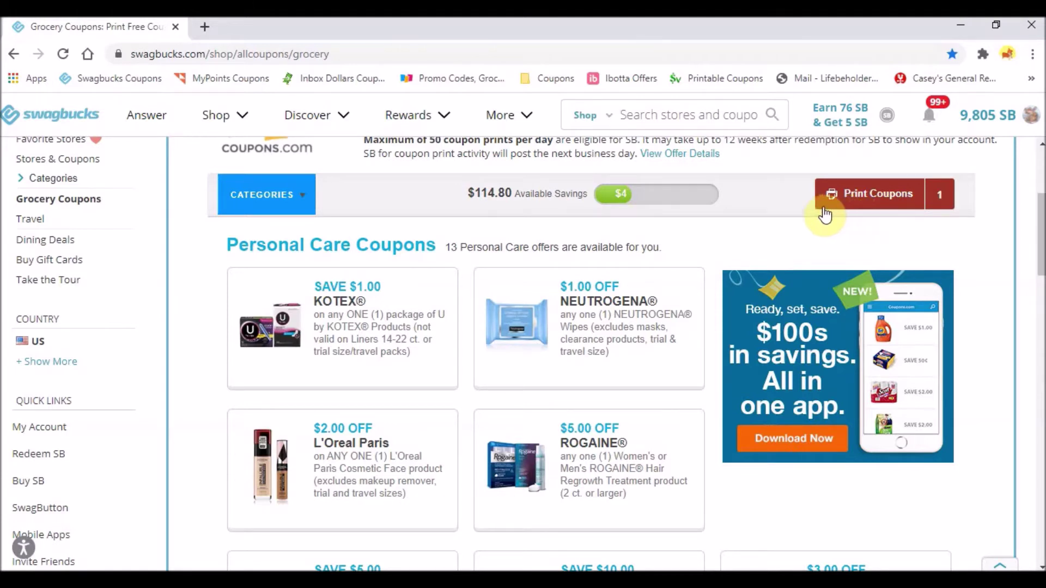
# - Open the Swagbucks coupons page in a second tab, view its coupon list, and return to the first tab
pyautogui.middleClick(136, 81)
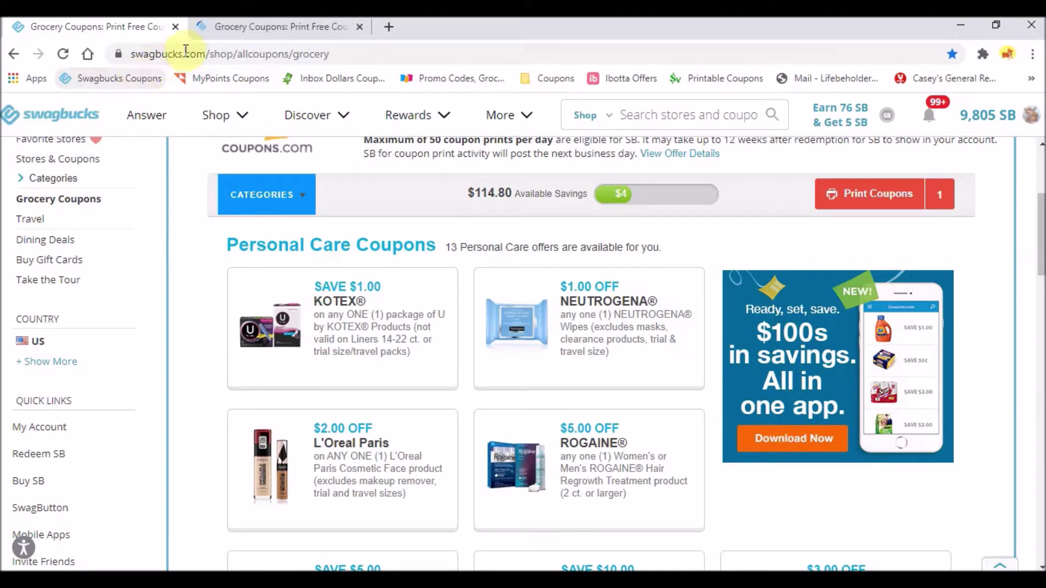
pyautogui.click(303, 31)
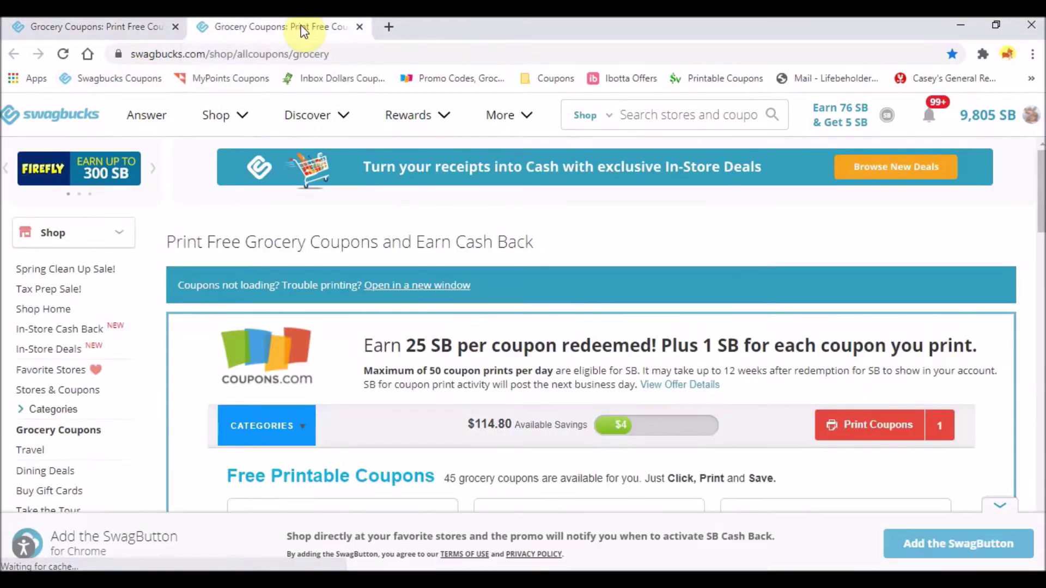
pyautogui.scroll(-2, 532, 235)
pyautogui.scroll(-2, 532, 236)
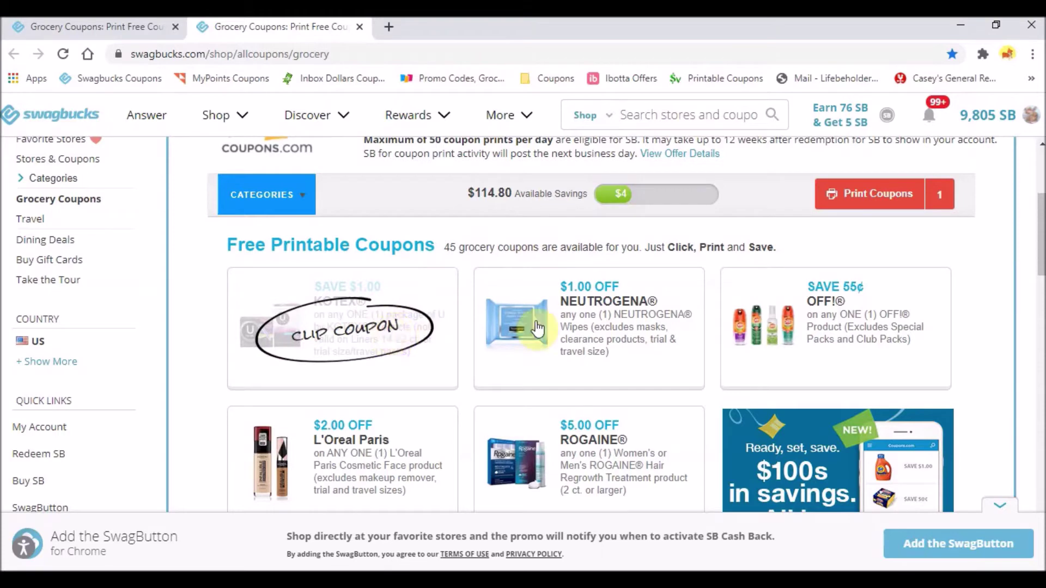
pyautogui.click(43, 30)
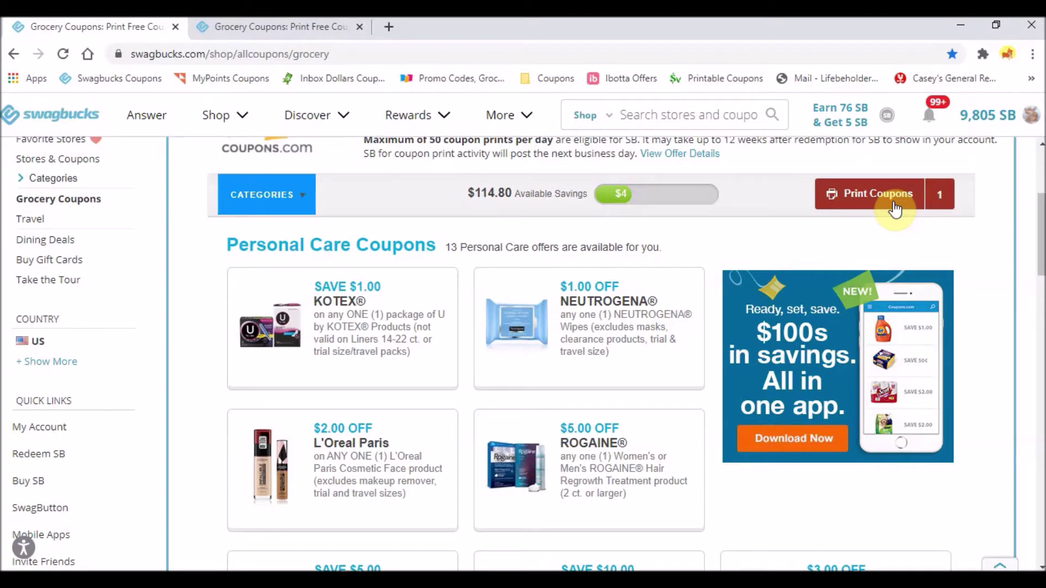
# - Open the MyPoints coupons page in a new tab and check the clipped coupon there
pyautogui.middleClick(241, 81)
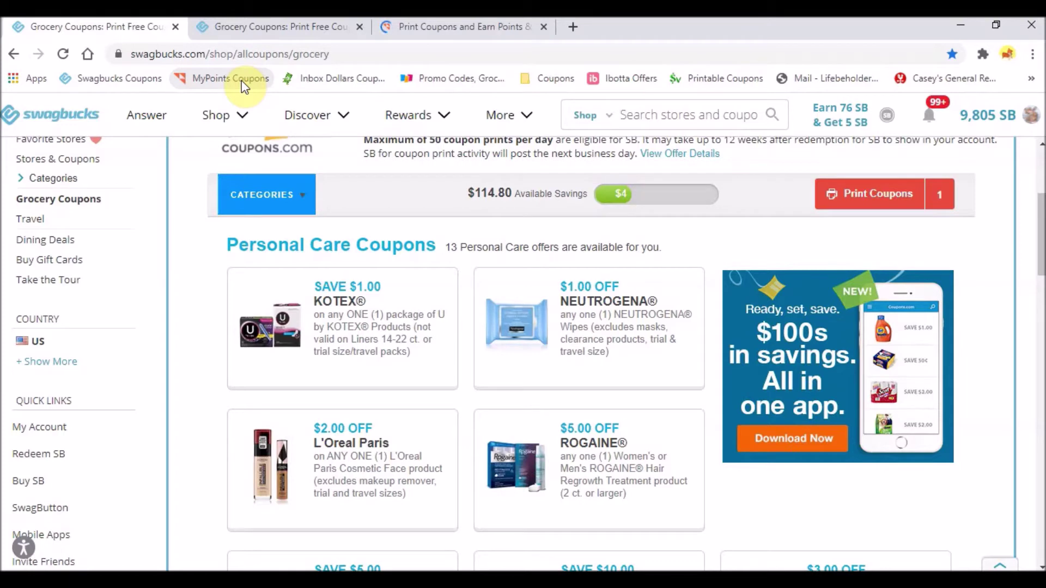
pyautogui.click(478, 26)
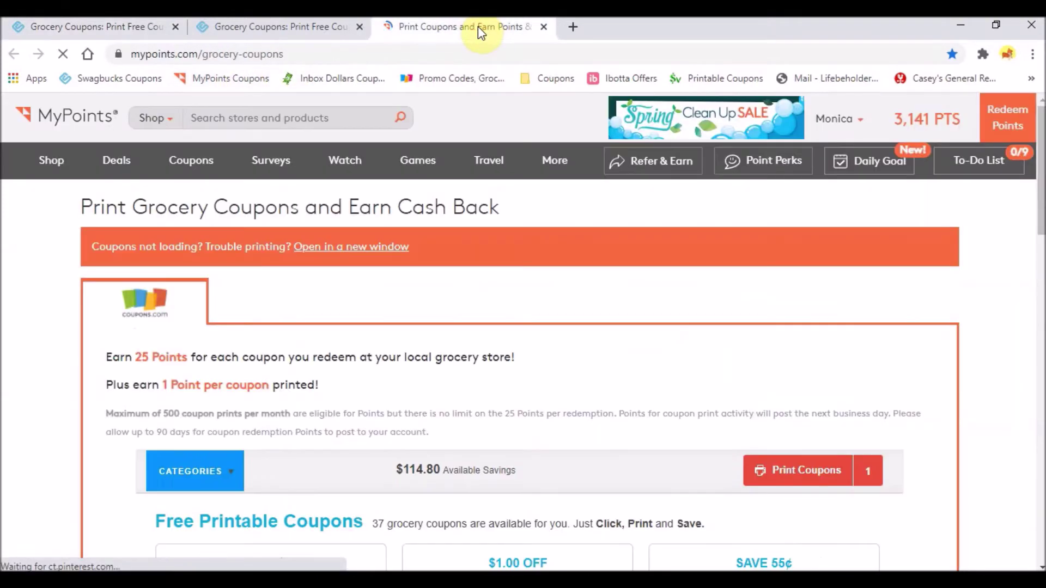
pyautogui.scroll(-3, 595, 224)
pyautogui.scroll(-1, 595, 224)
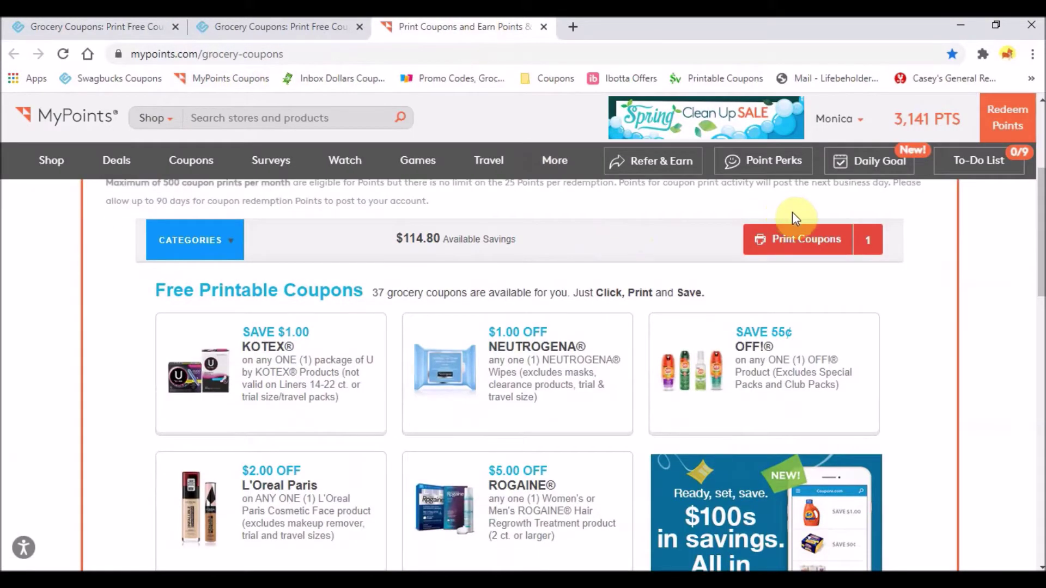
# - Open the InboxDollars coupons page in a new tab and check the clipped coupon there
pyautogui.middleClick(315, 83)
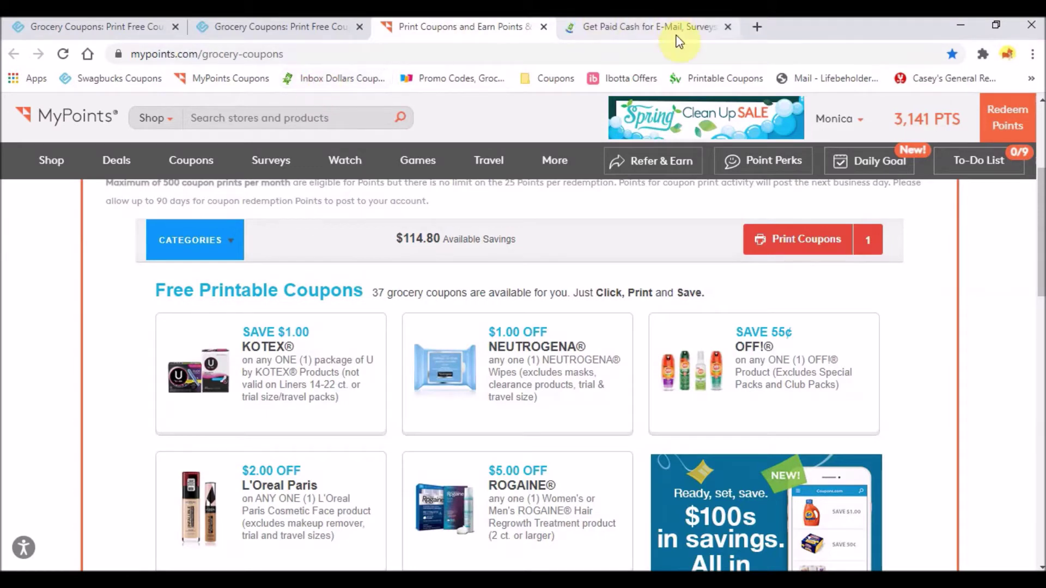
pyautogui.click(679, 39)
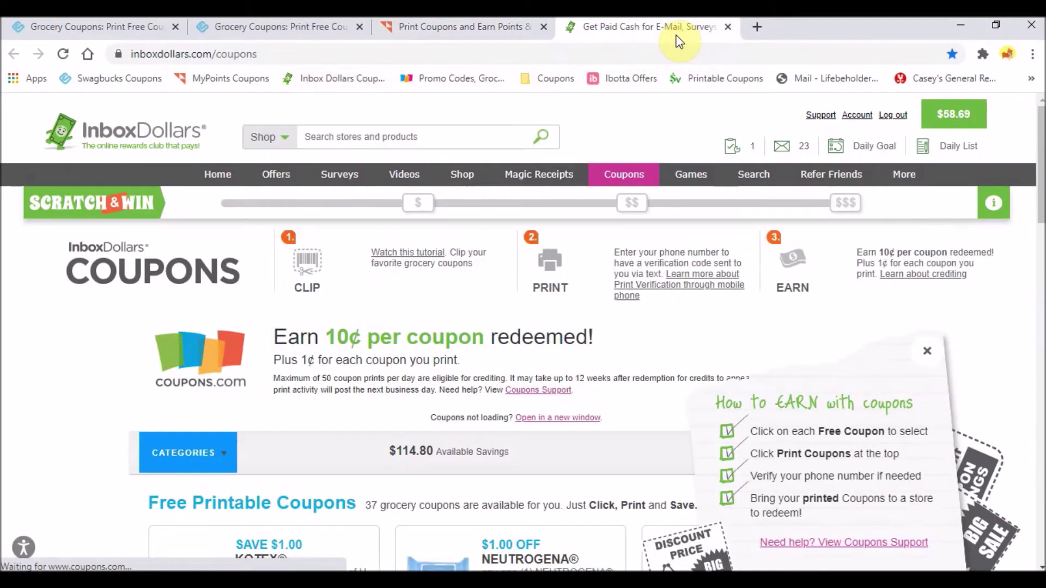
pyautogui.scroll(-4, 660, 273)
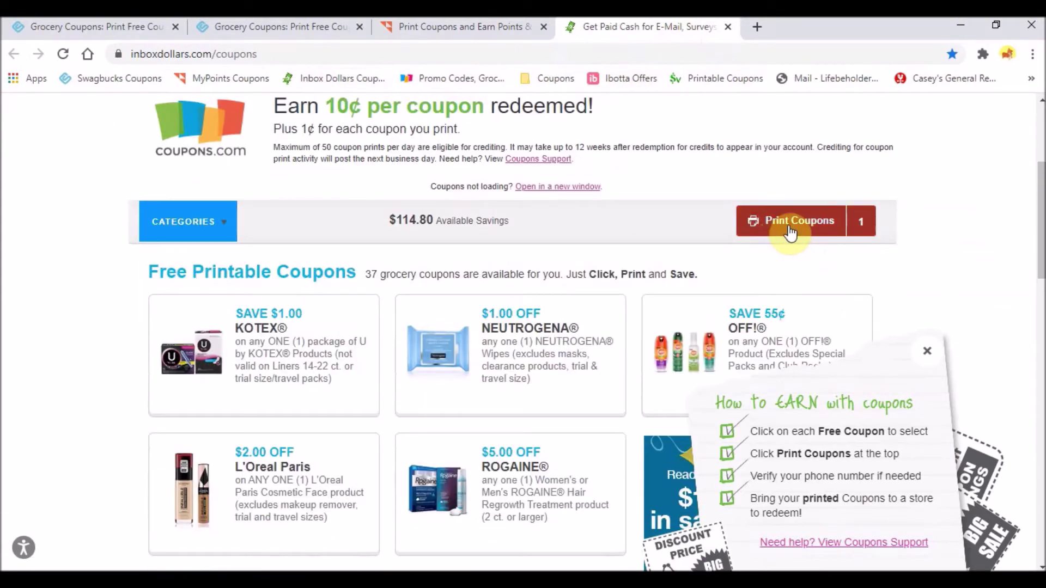
# - Open the coupons.com home page in a new tab and check its print list for the clipped coupon
pyautogui.middleClick(421, 87)
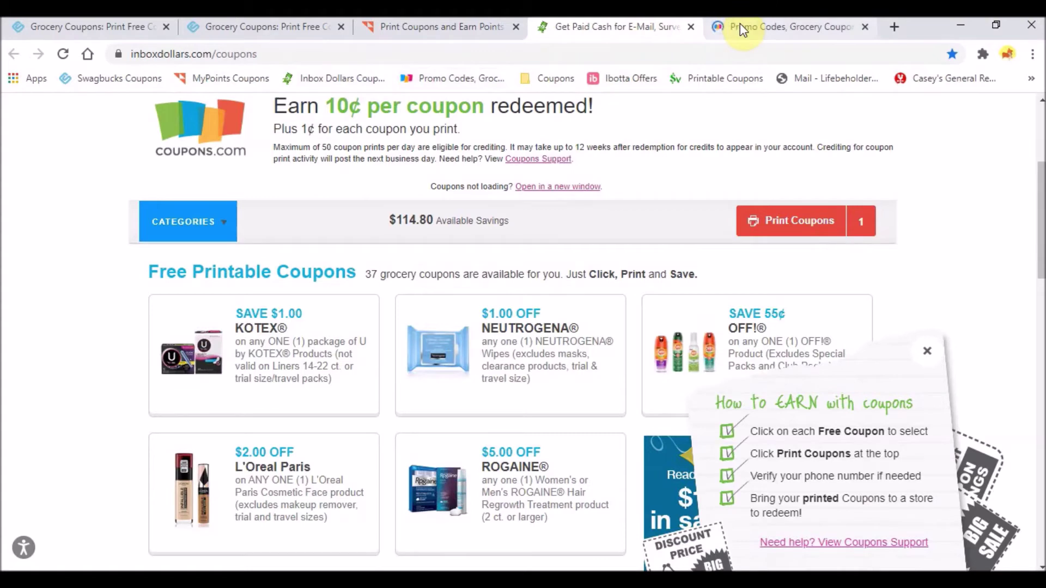
pyautogui.click(740, 25)
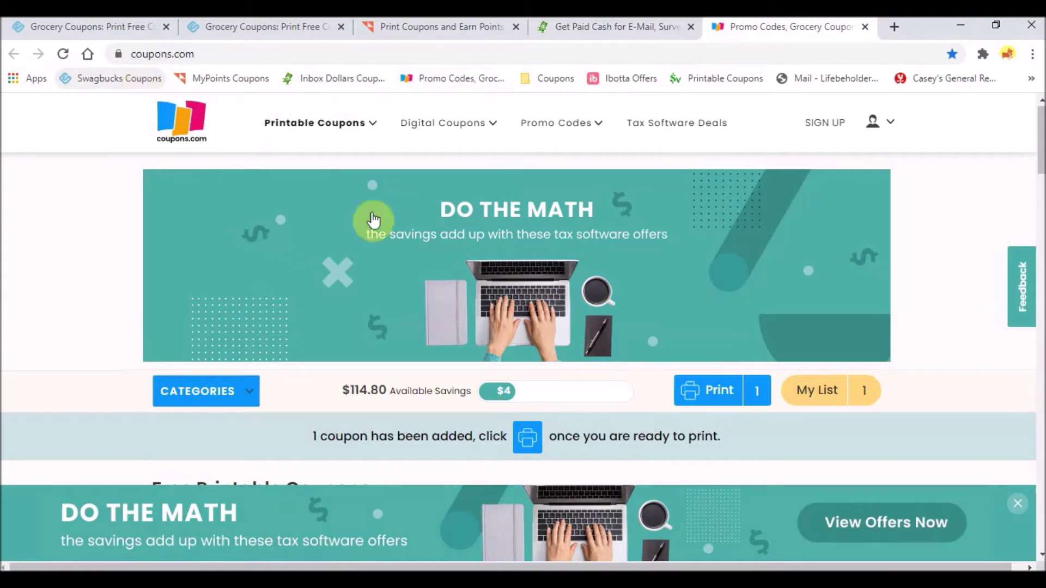
pyautogui.scroll(-2, 717, 398)
pyautogui.scroll(-1, 710, 396)
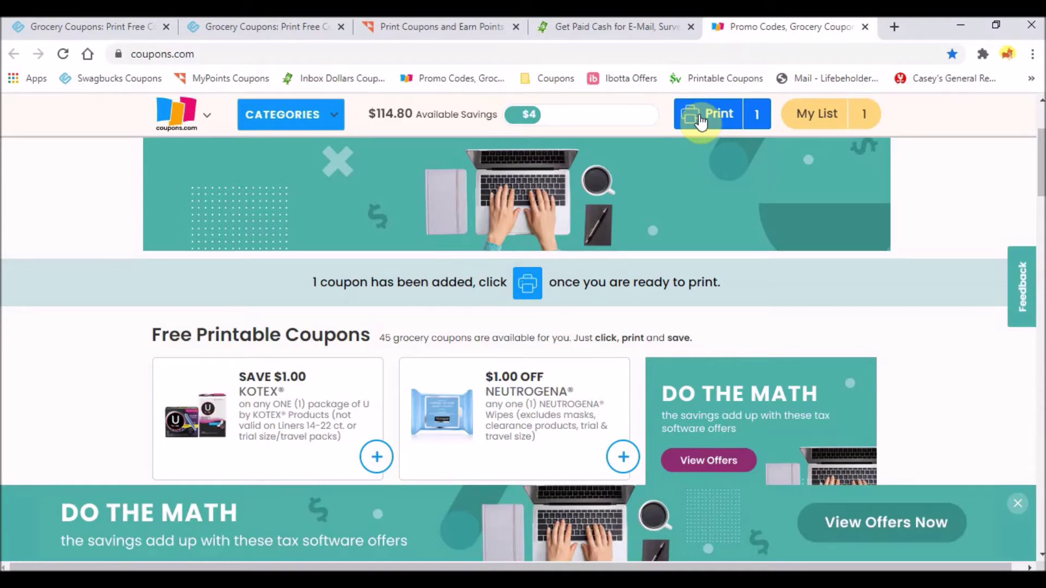
# - Review the coupon categories in the first Swagbucks tab and compare it with the second Swagbucks tab
pyautogui.click(137, 32)
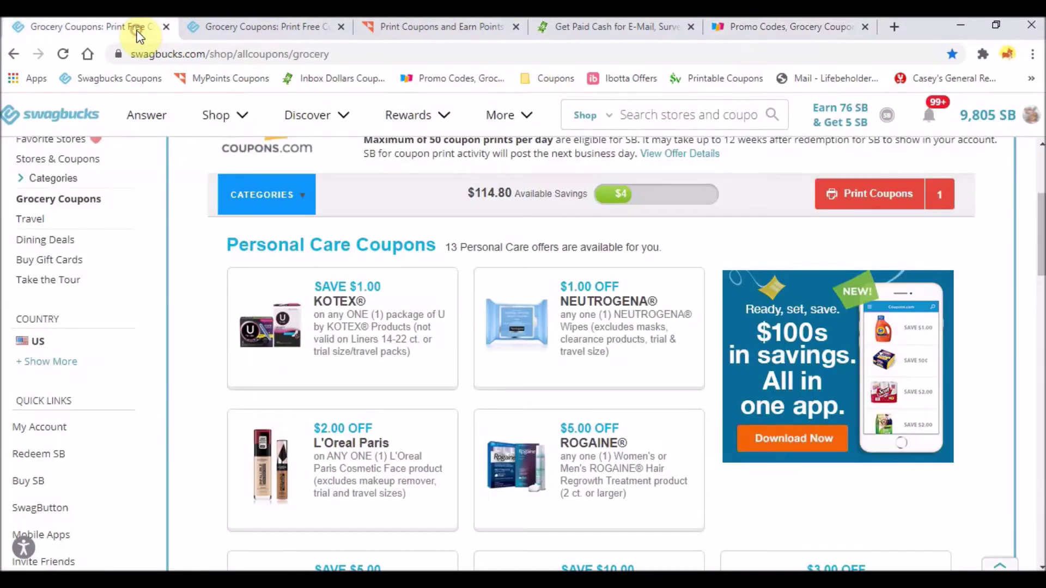
pyautogui.click(281, 195)
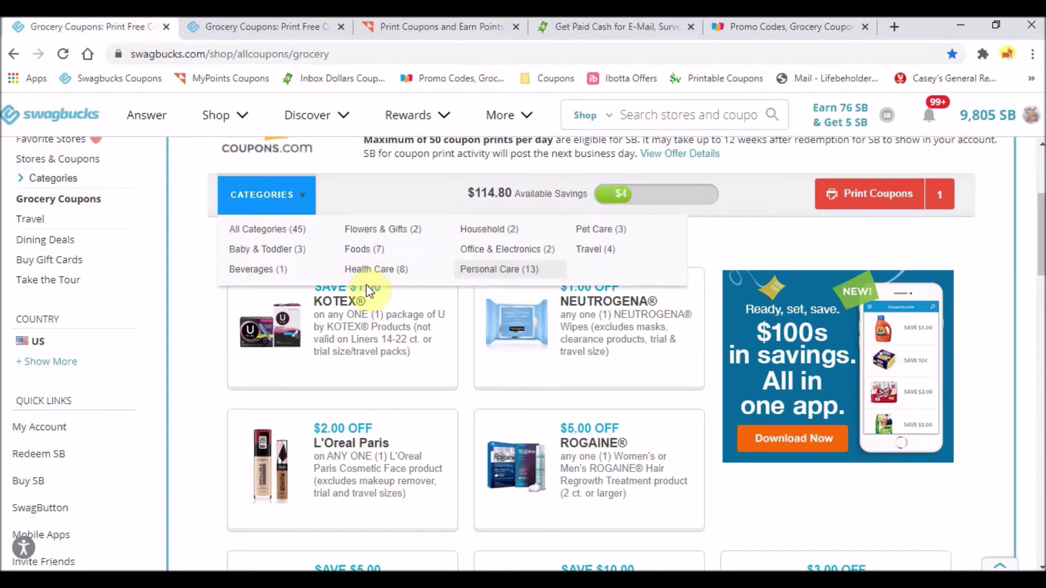
pyautogui.moveTo(355, 338)
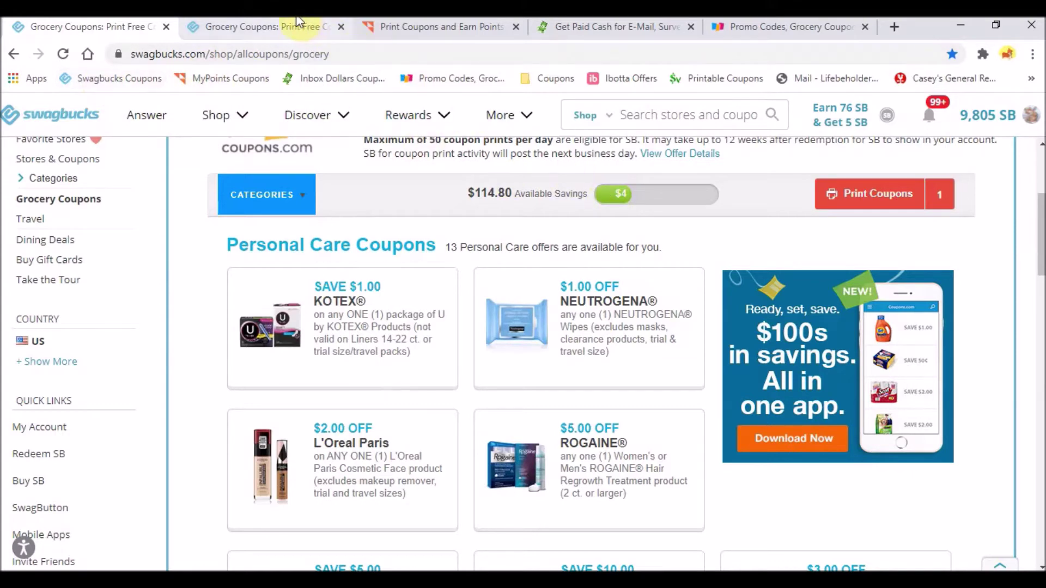
pyautogui.click(274, 30)
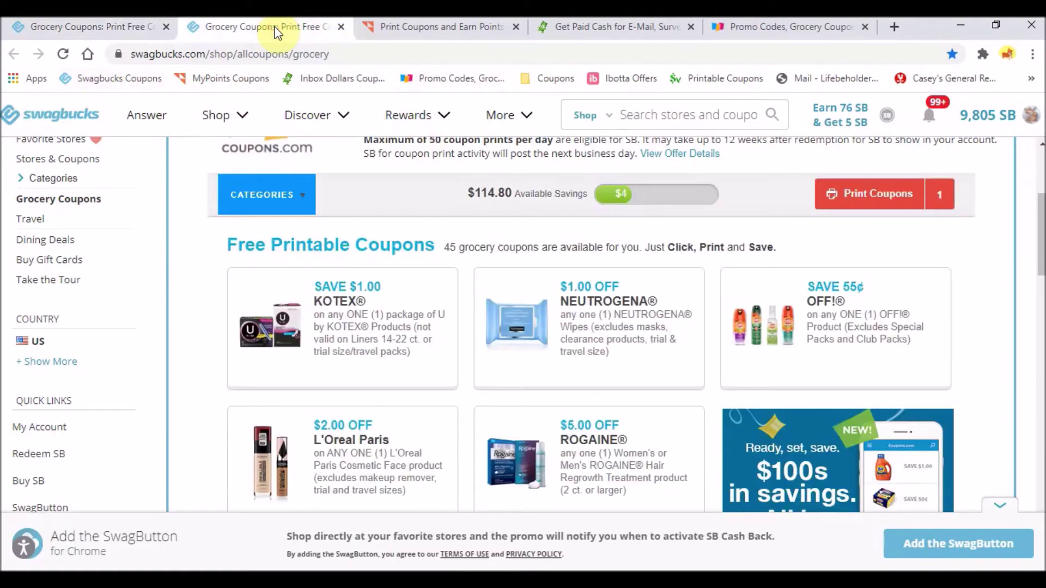
pyautogui.click(276, 29)
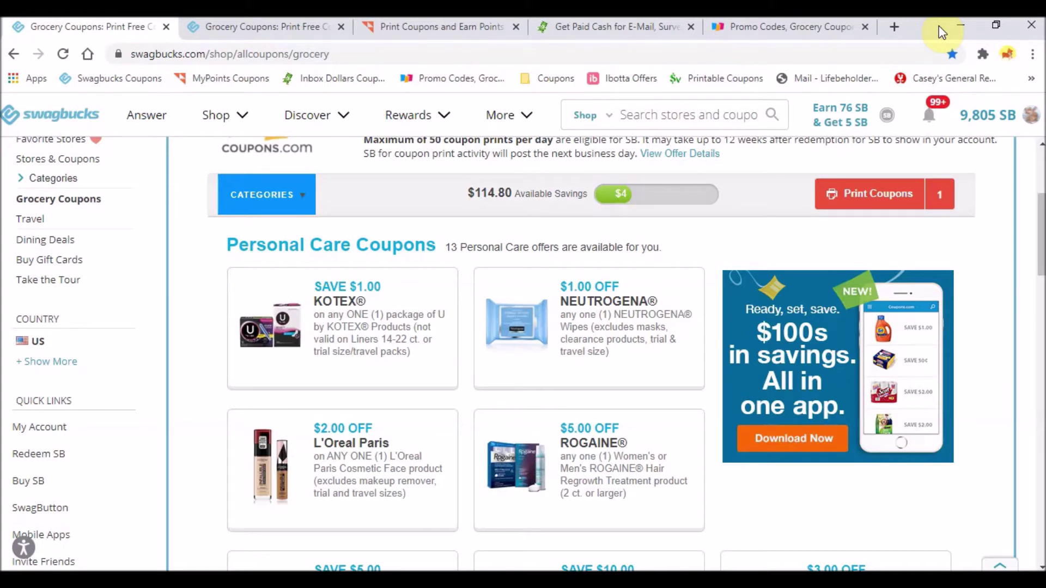
# - Examine the destination choices in the browser's own print dialog for the Swagbucks page, and close it without saving
pyautogui.click(1032, 55)
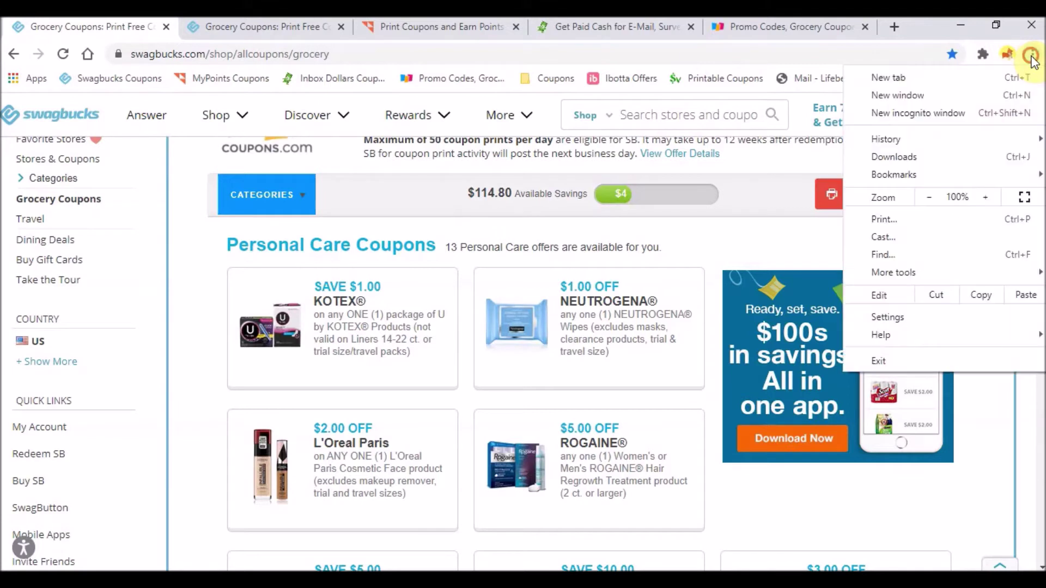
pyautogui.click(1016, 224)
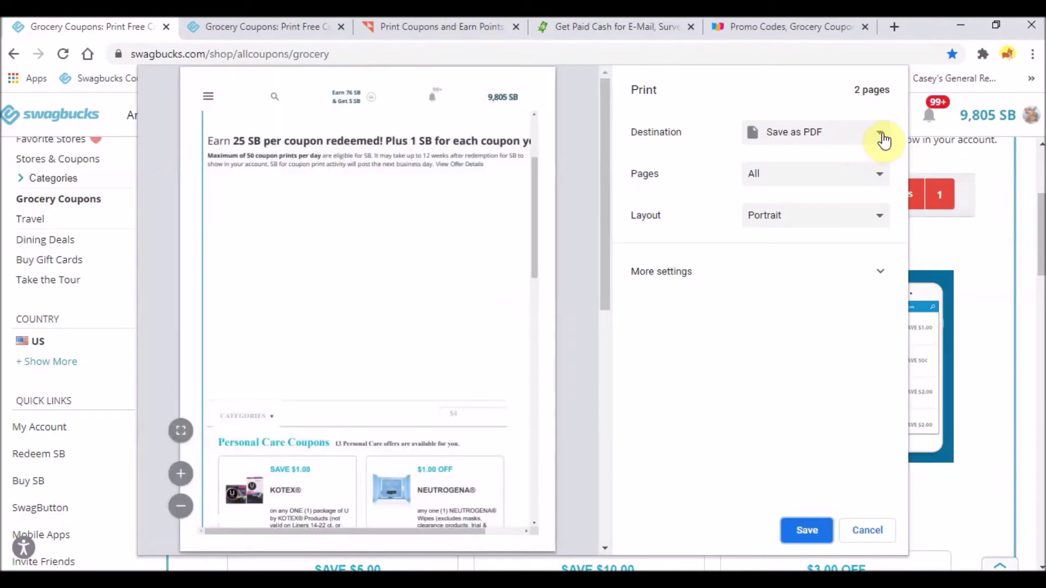
pyautogui.click(882, 139)
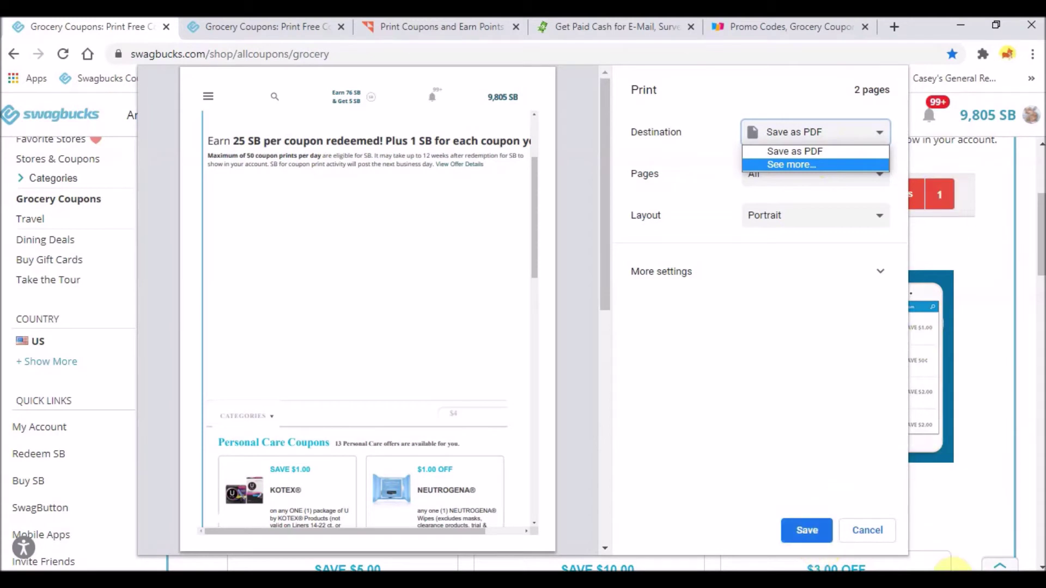
pyautogui.click(878, 535)
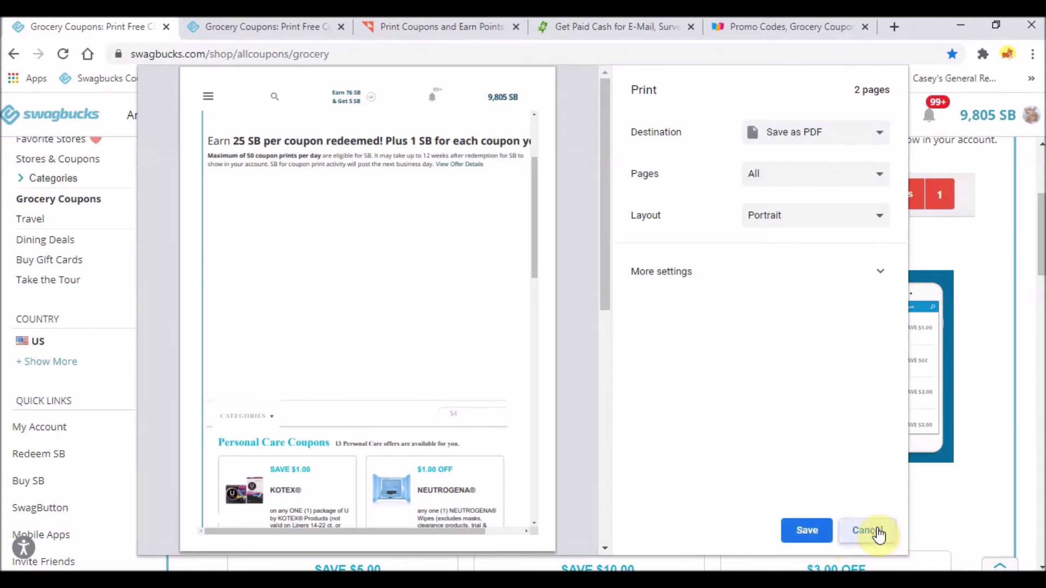
pyautogui.click(878, 535)
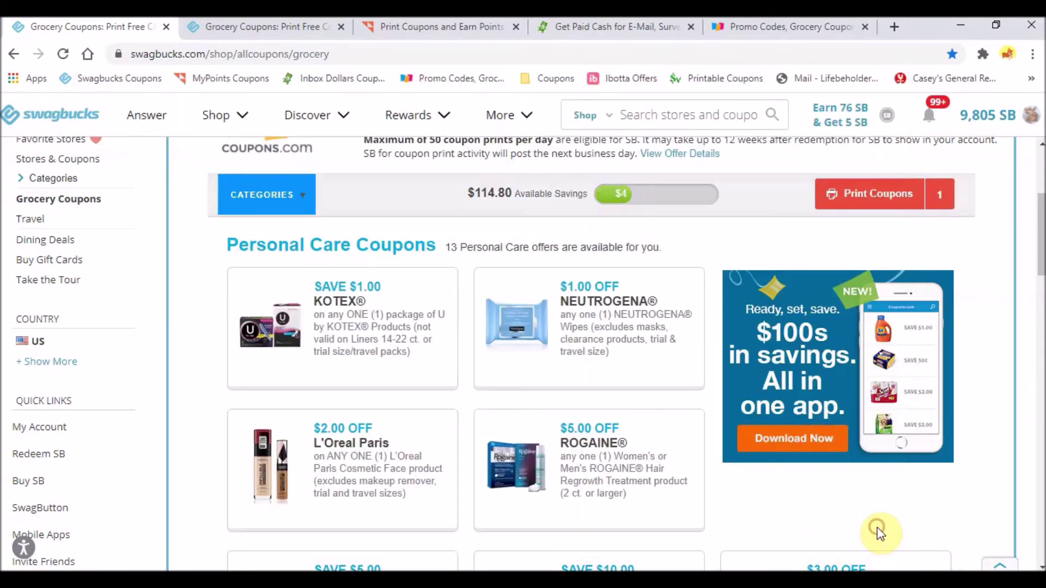
# - Print the clipped coupon from the first Swagbucks tab, check its print destinations, and enlarge the preview to fit the pane
pyautogui.click(867, 205)
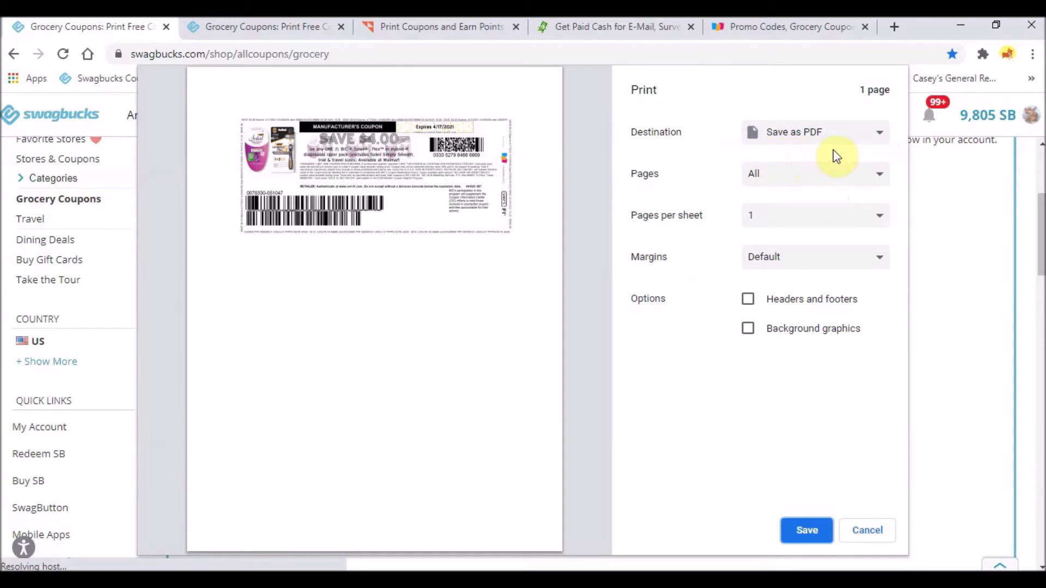
pyautogui.click(880, 137)
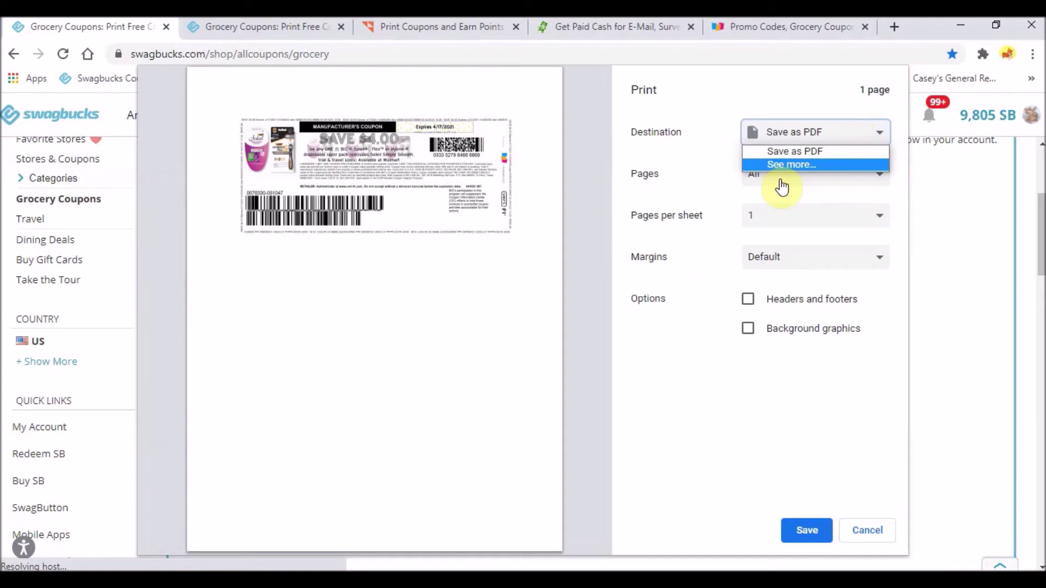
pyautogui.click(719, 158)
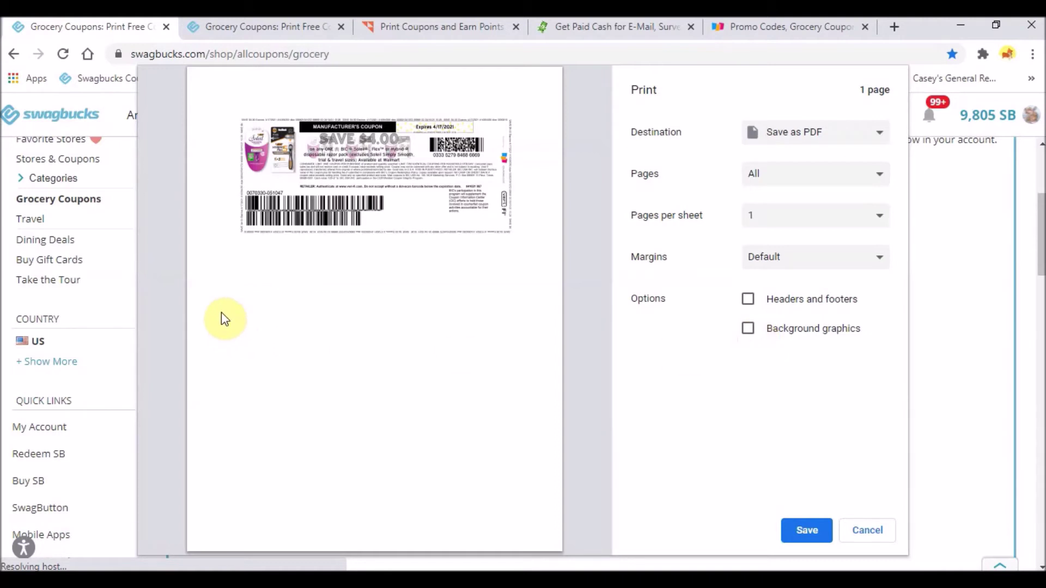
pyautogui.moveTo(182, 402)
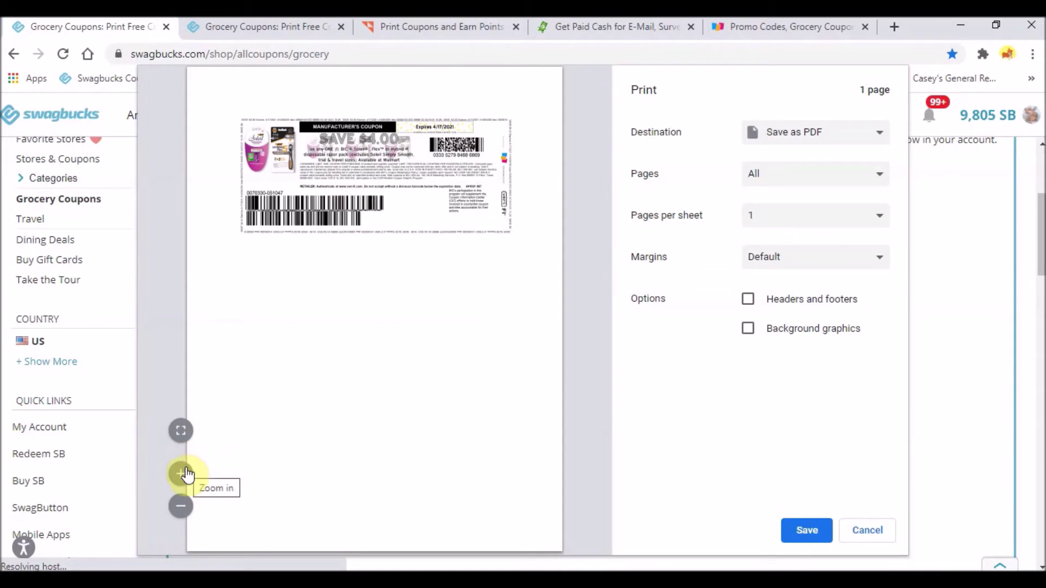
pyautogui.click(181, 433)
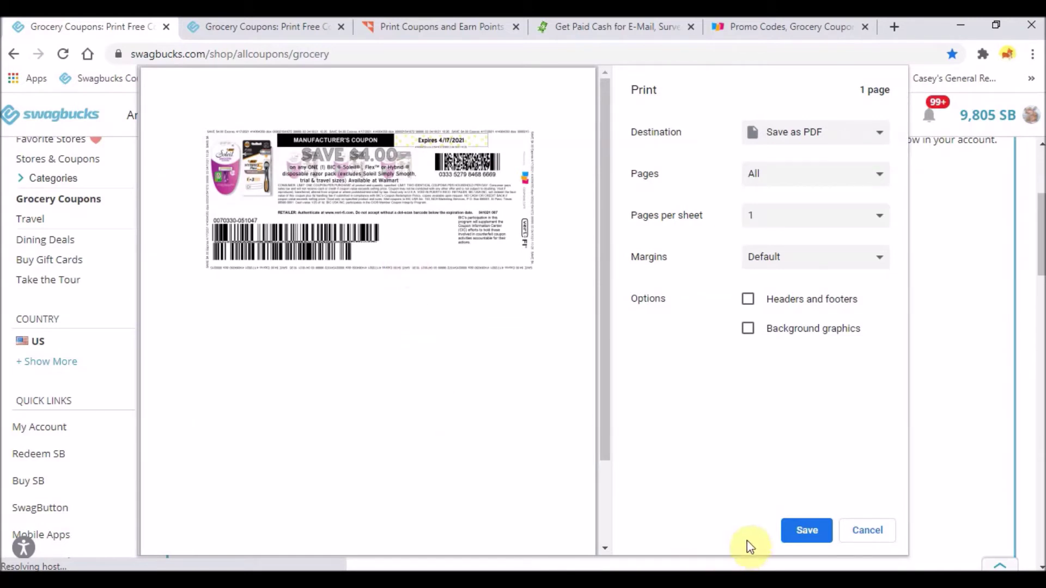
# - Start saving the coupon as a PDF and reuse the earlier file name BIC Soleil, Flex, or Hybrid Disposable Razor Pack 04-17-2021 $4_1-3.pdf
pyautogui.click(796, 537)
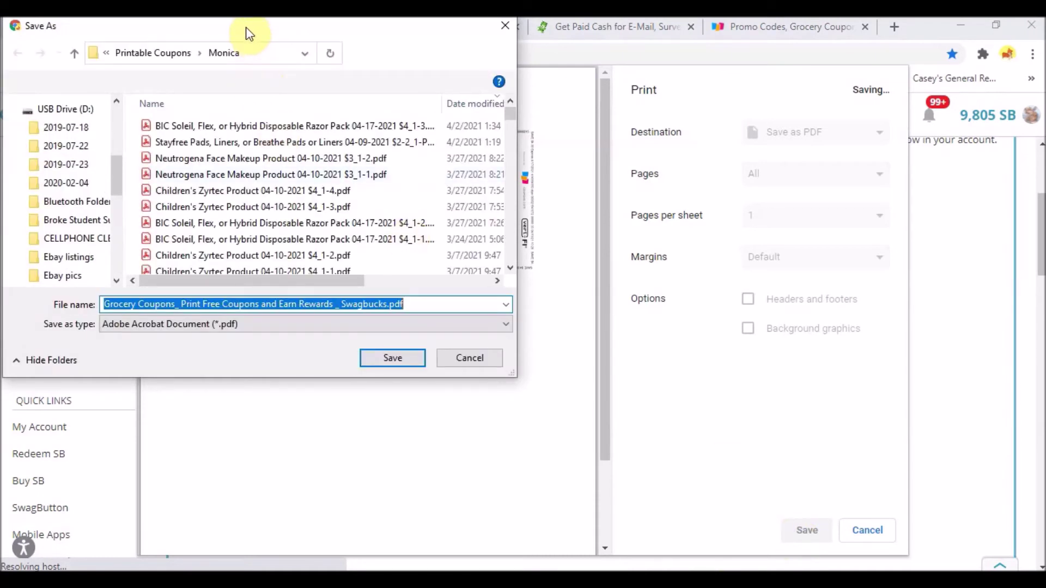
pyautogui.moveTo(244, 27); pyautogui.dragTo(776, 164)
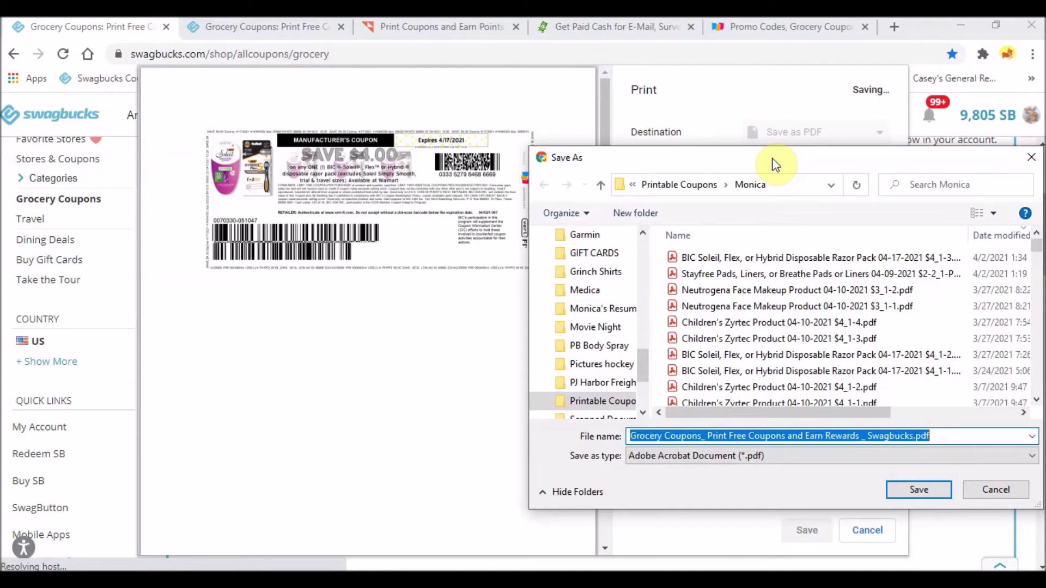
pyautogui.write('Bi')
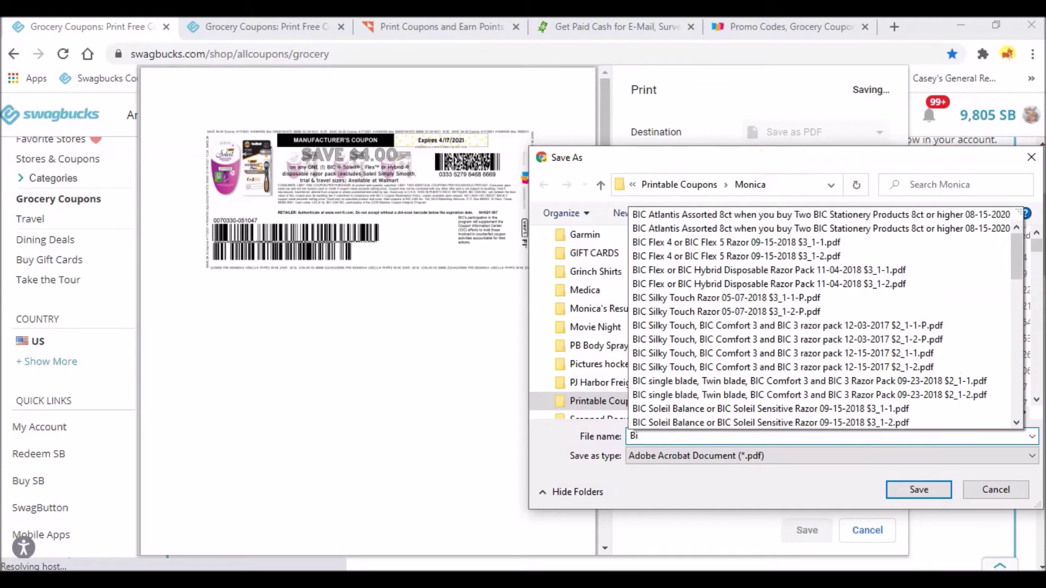
pyautogui.press('BackSpace')
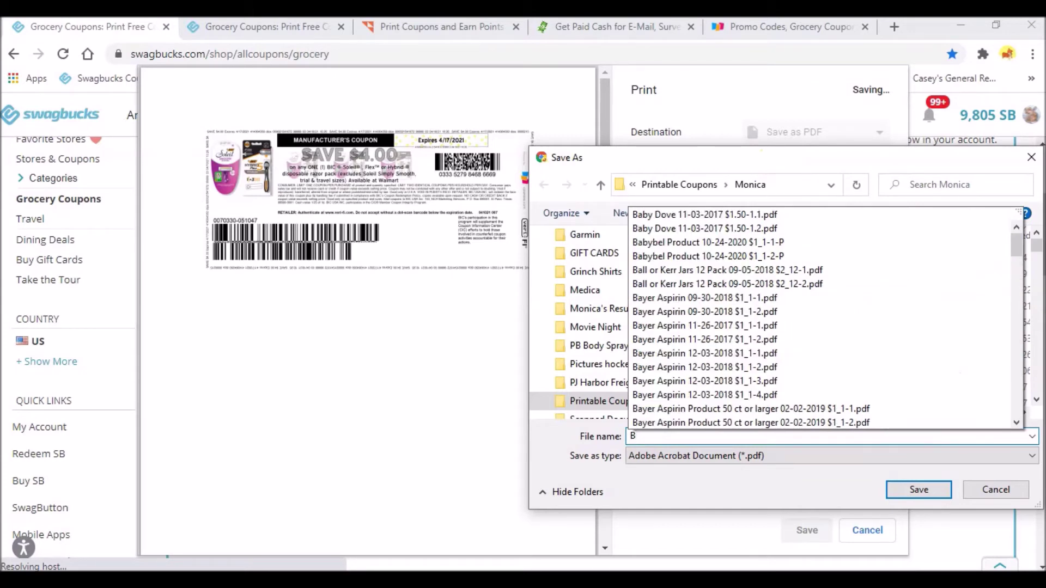
pyautogui.write('IC')
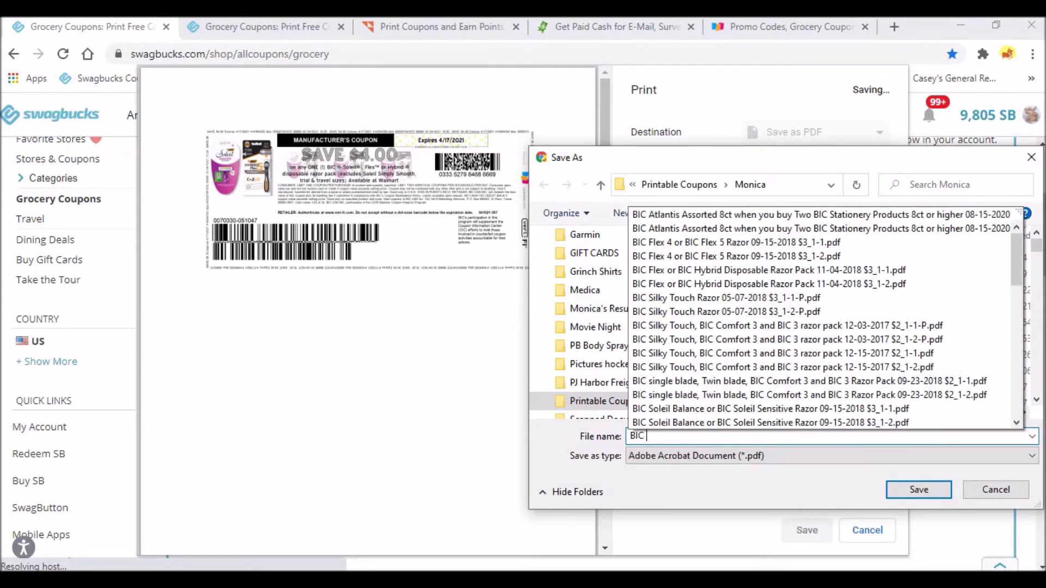
pyautogui.write(' Sol')
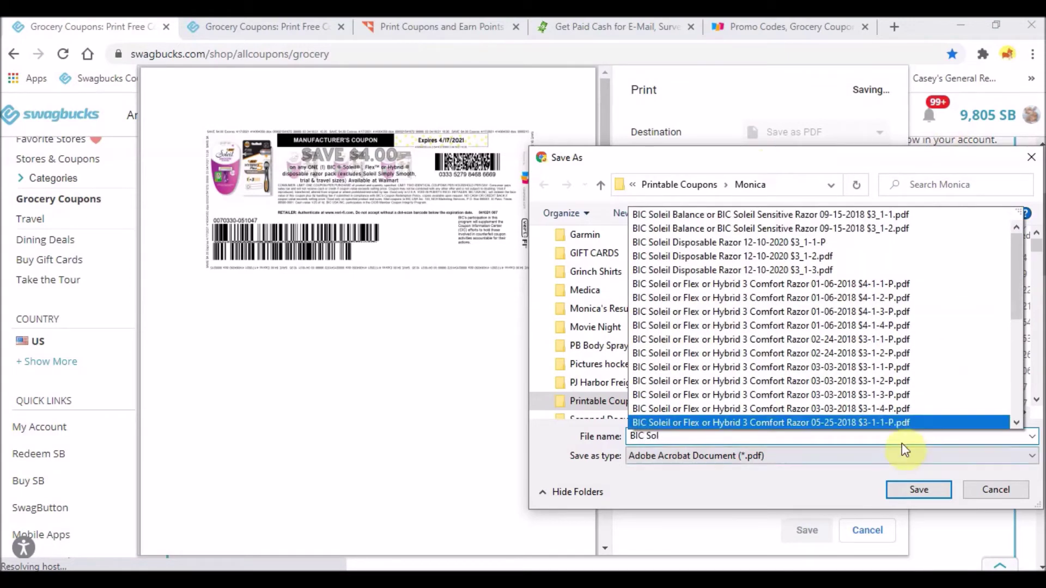
pyautogui.scroll(-5, 898, 409)
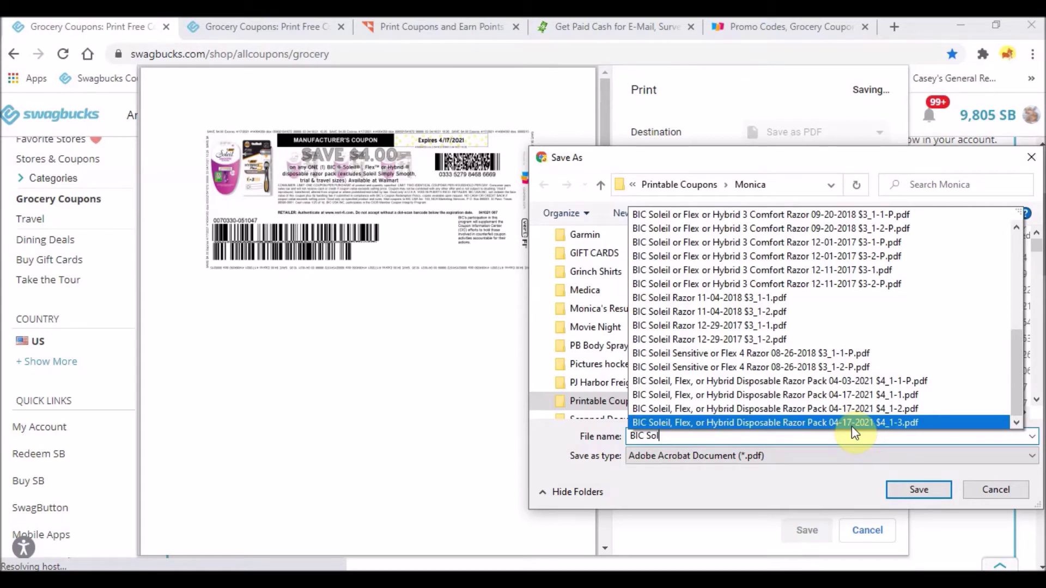
pyautogui.click(852, 424)
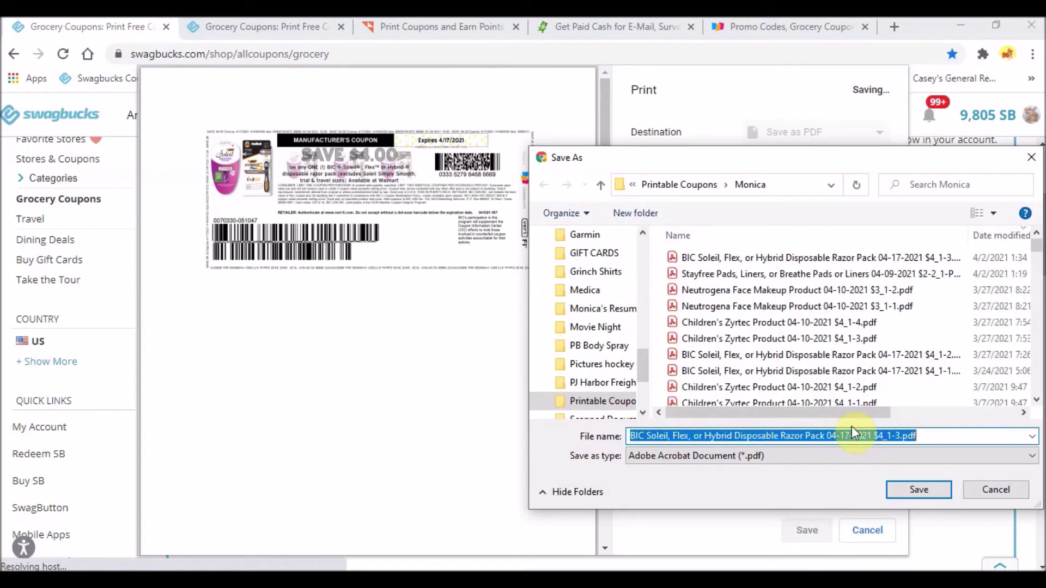
# - Rename the file as BIC Soleil, Flex, or Hybrid Disposable Razor Pack 04-17-2021 $4_1-4 and save the coupon PDF
pyautogui.click(932, 434)
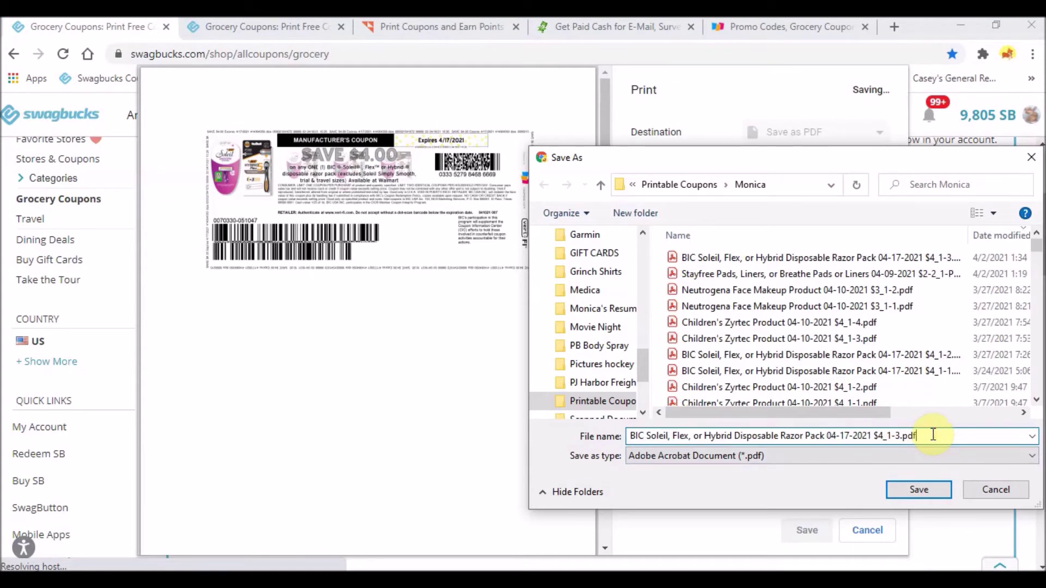
pyautogui.press('BackSpace')
pyautogui.press('BackSpace')
pyautogui.press('BackSpace')
pyautogui.press('BackSpace')
pyautogui.press('BackSpace')
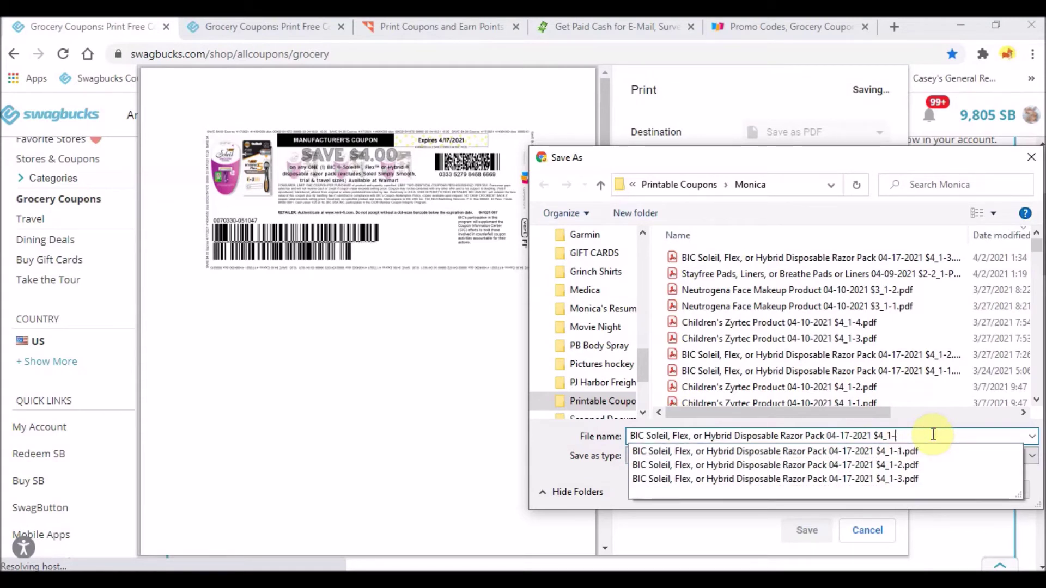
pyautogui.press('Escape')
pyautogui.write('4')
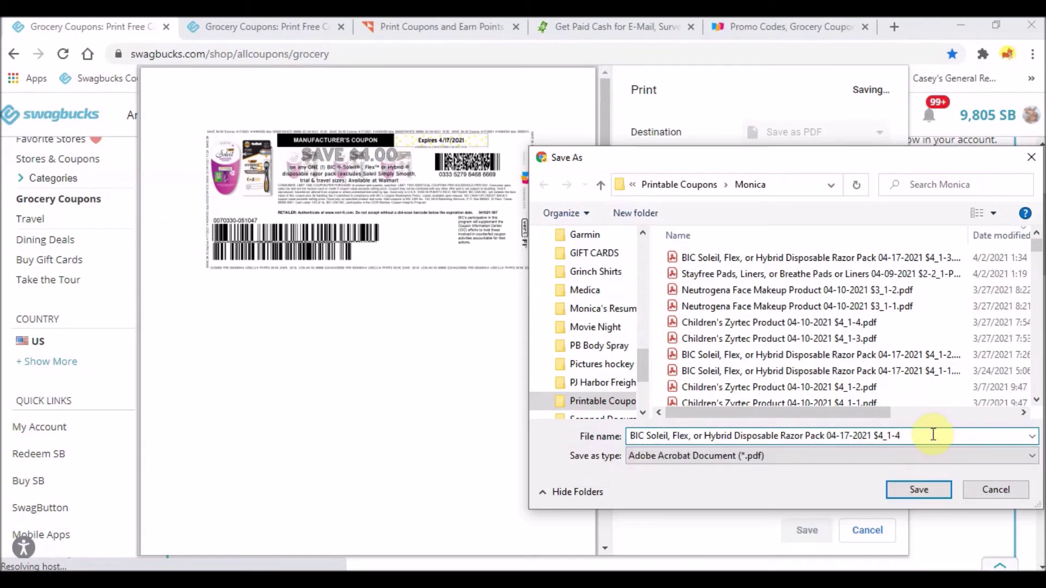
pyautogui.hotkey('ctrl', 'a')
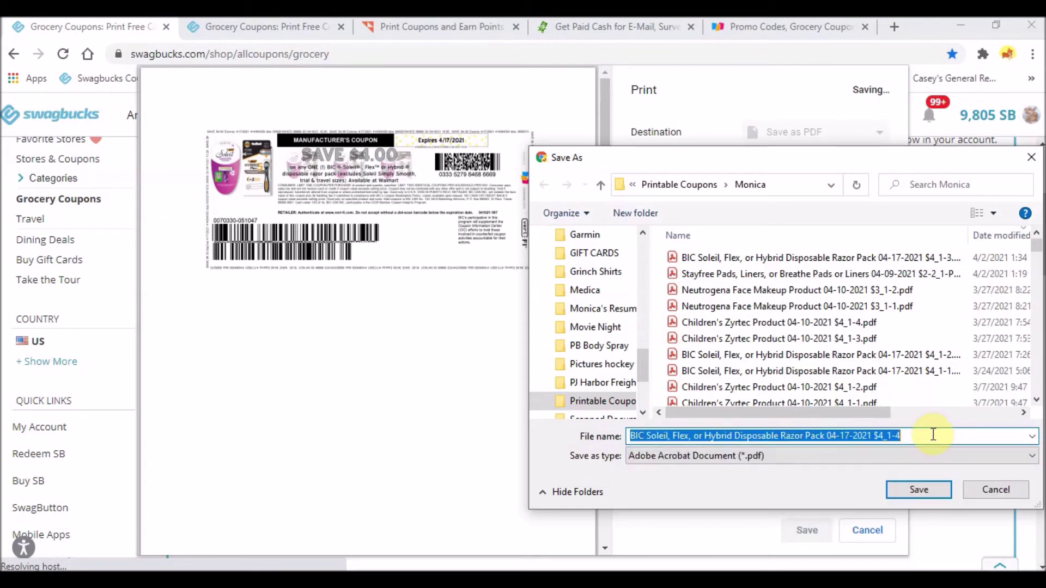
pyautogui.click(934, 434)
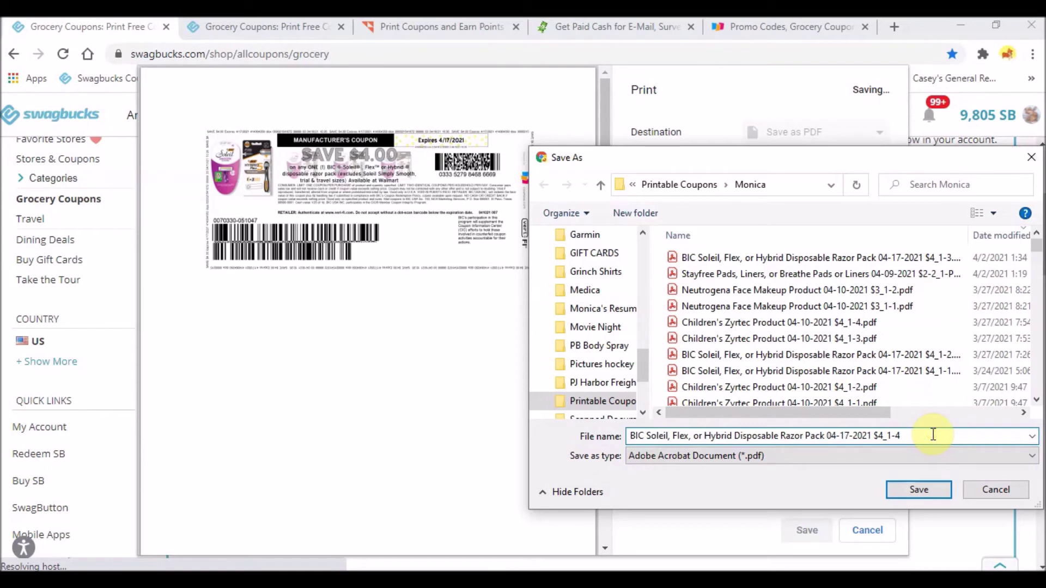
pyautogui.click(932, 494)
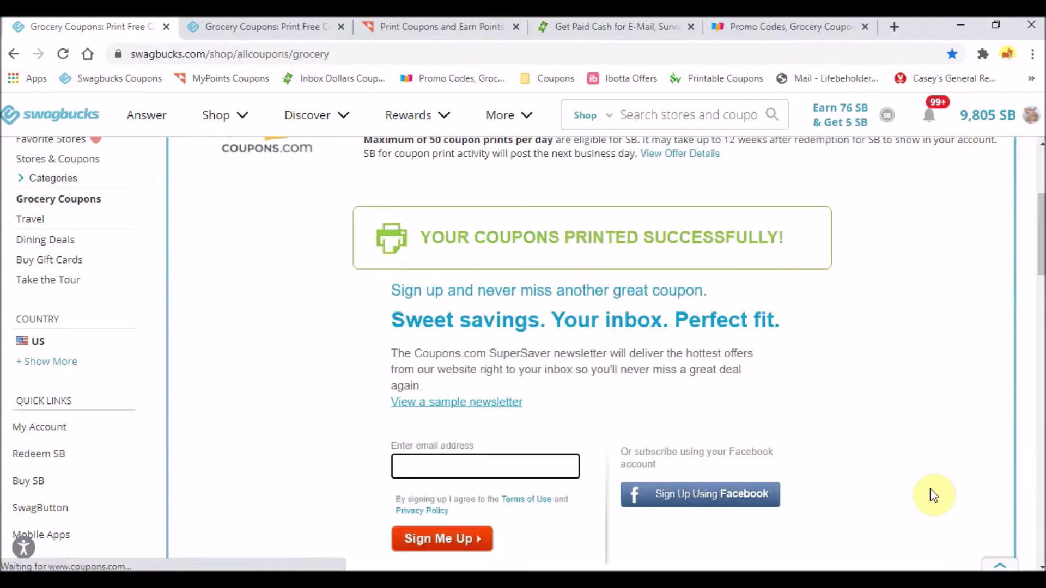
# - Try to print the clipped coupon from the second Swagbucks tab and check the refreshed coupon list
pyautogui.click(412, 115)
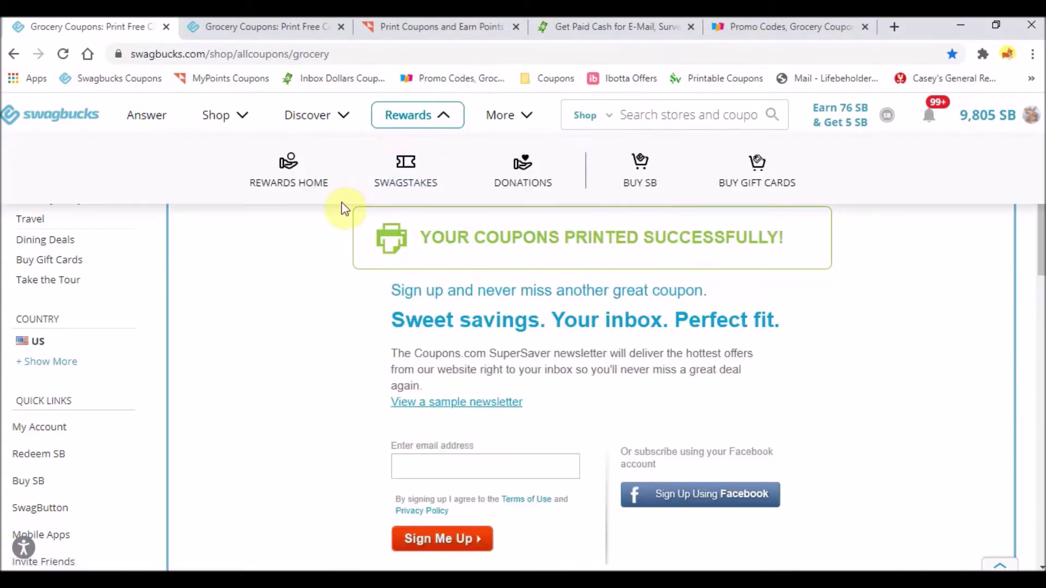
pyautogui.click(293, 28)
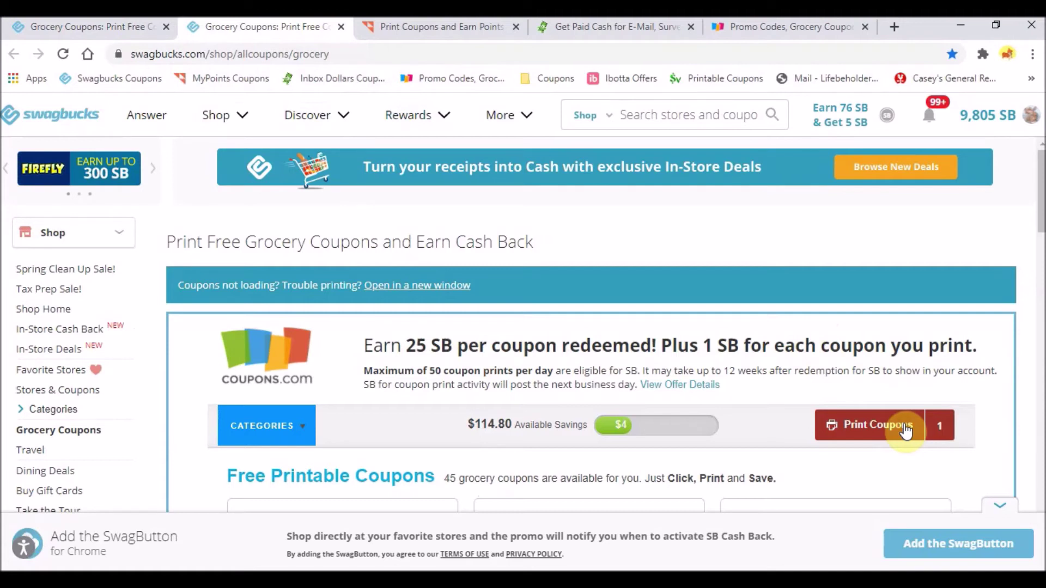
pyautogui.click(887, 431)
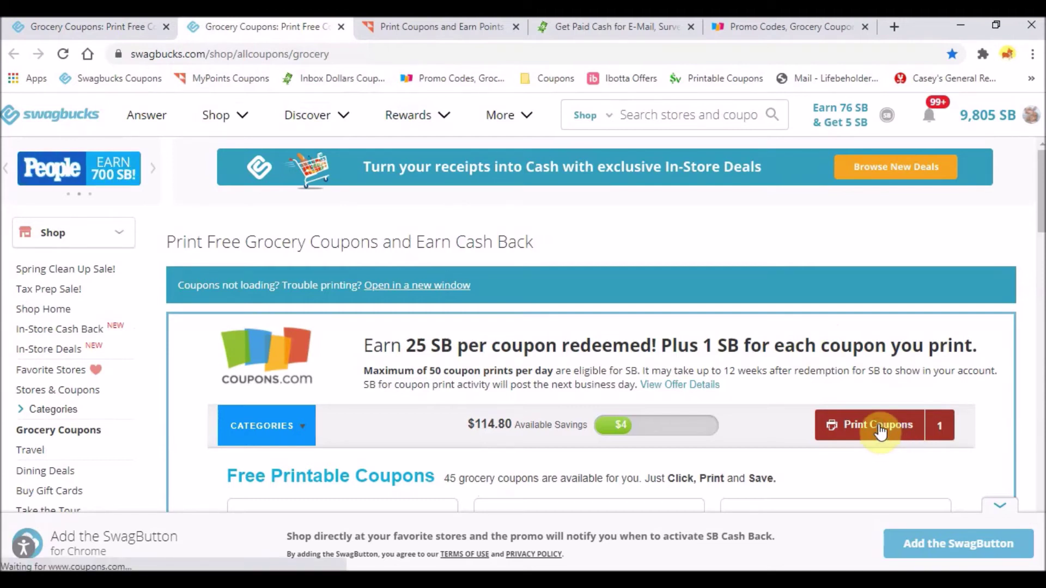
pyautogui.scroll(-3, 879, 394)
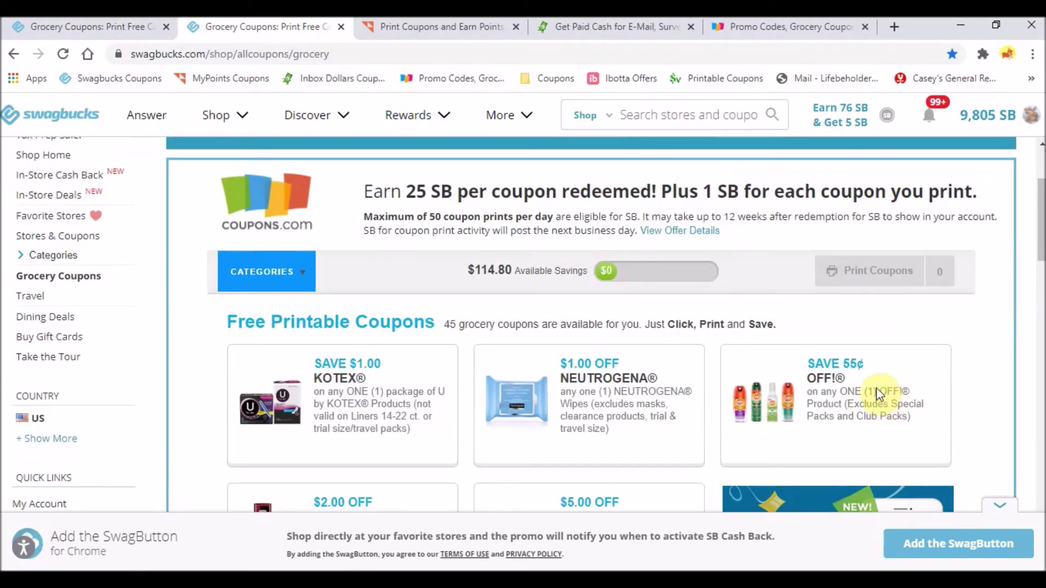
# - Try to print the same clipped coupon from the MyPoints tab and from the InboxDollars tab
pyautogui.click(456, 25)
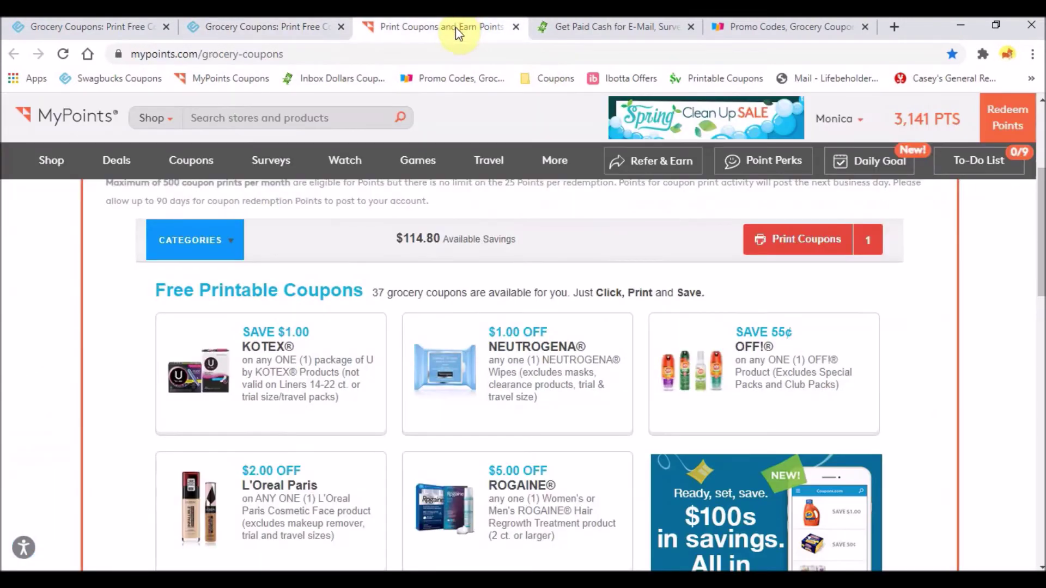
pyautogui.click(801, 242)
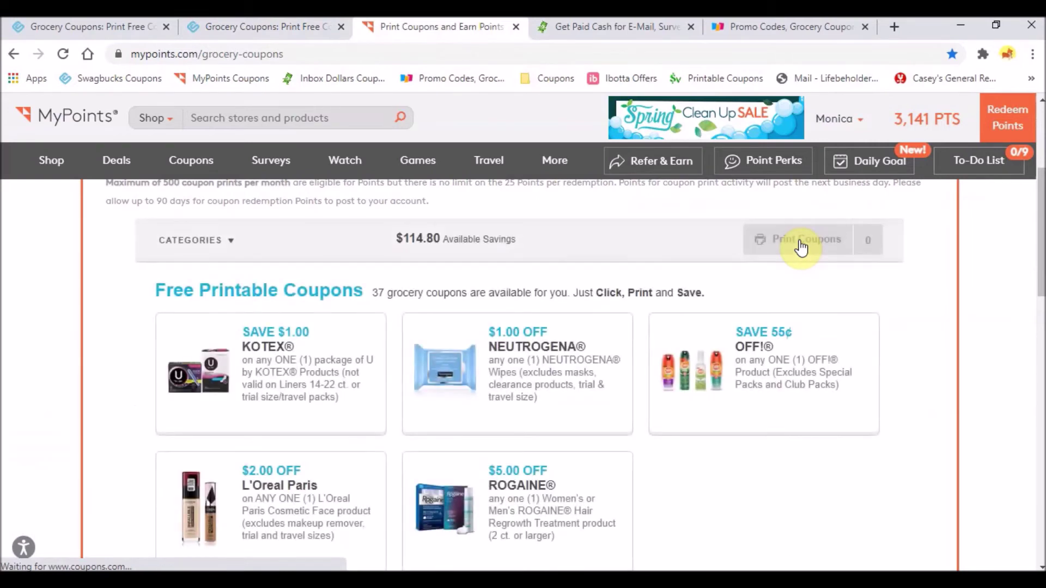
pyautogui.click(599, 28)
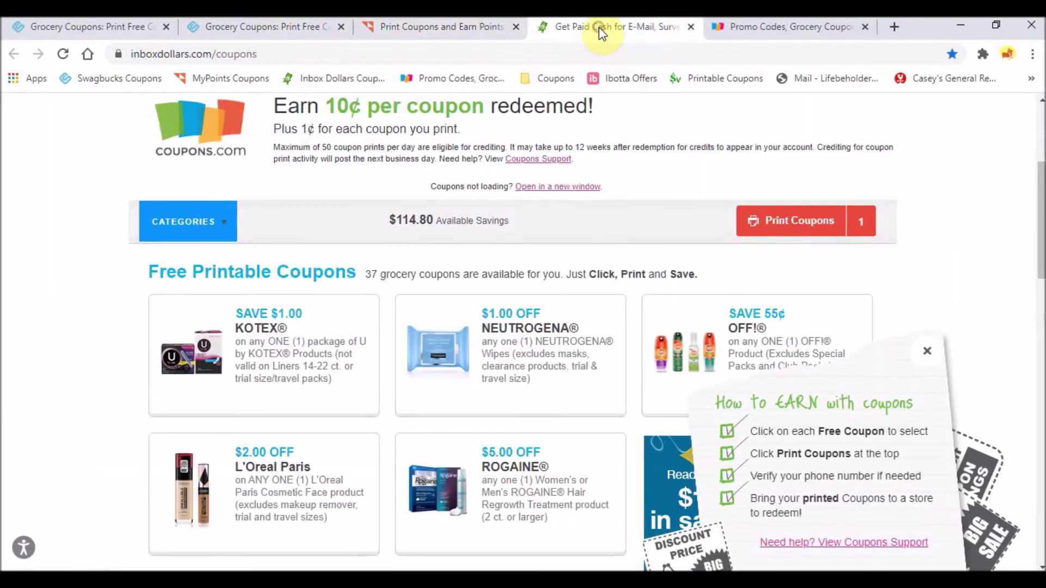
pyautogui.click(783, 222)
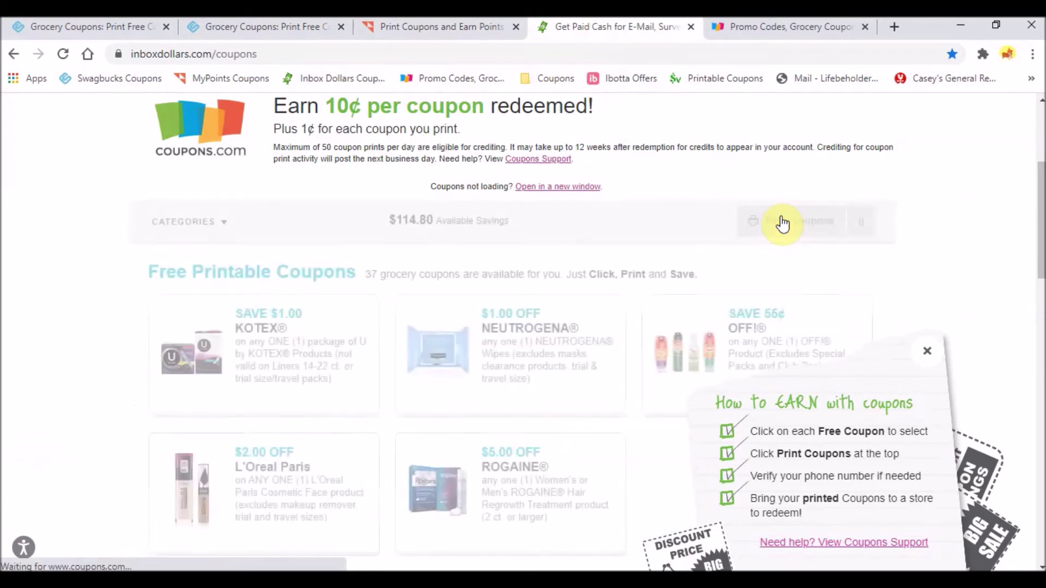
# - Try to print the clipped coupon from the coupons.com tab and return to the first Swagbucks tab
pyautogui.click(805, 28)
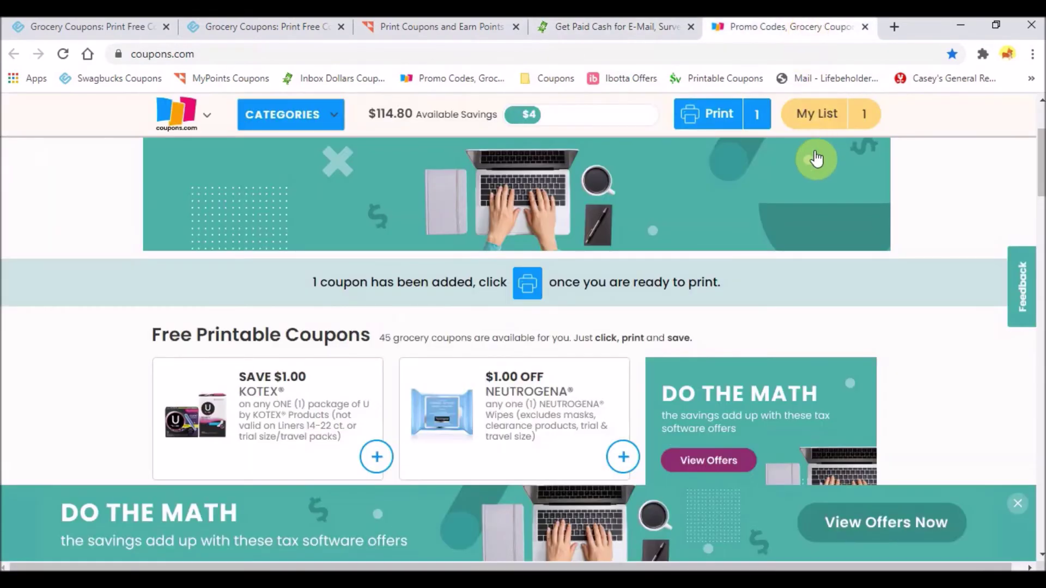
pyautogui.click(708, 114)
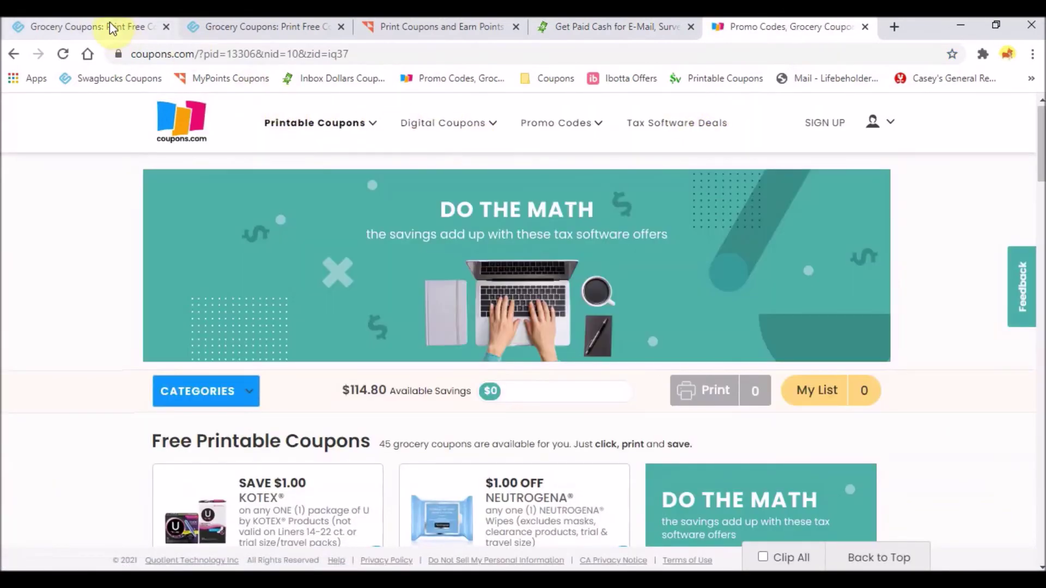
pyautogui.click(110, 21)
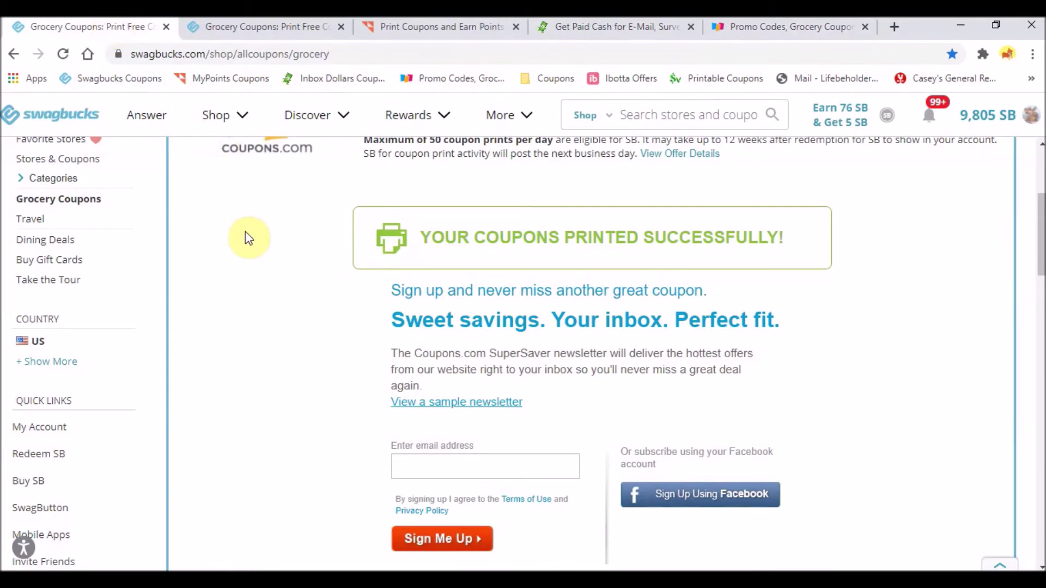
# - Reload the Swagbucks grocery coupons page in the first tab and clip the Save $1.00 Kotex coupon
pyautogui.click(143, 78)
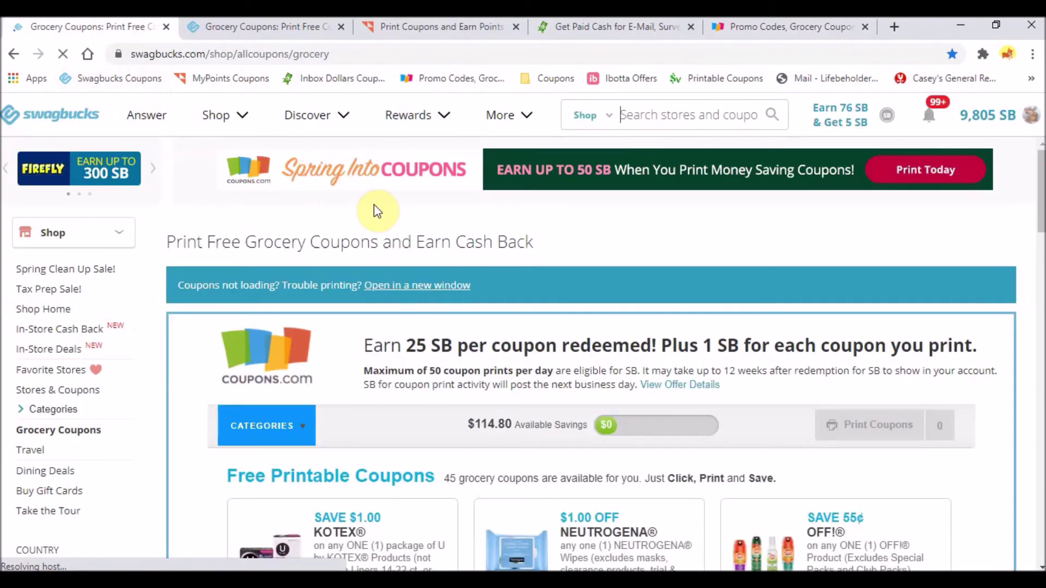
pyautogui.scroll(-3, 379, 209)
pyautogui.scroll(-1, 380, 210)
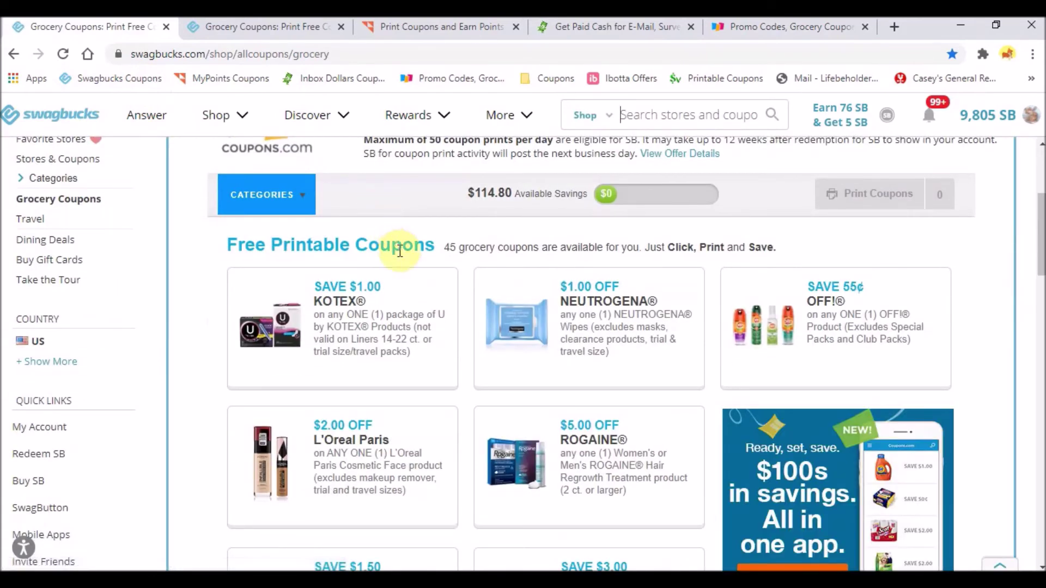
pyautogui.click(397, 322)
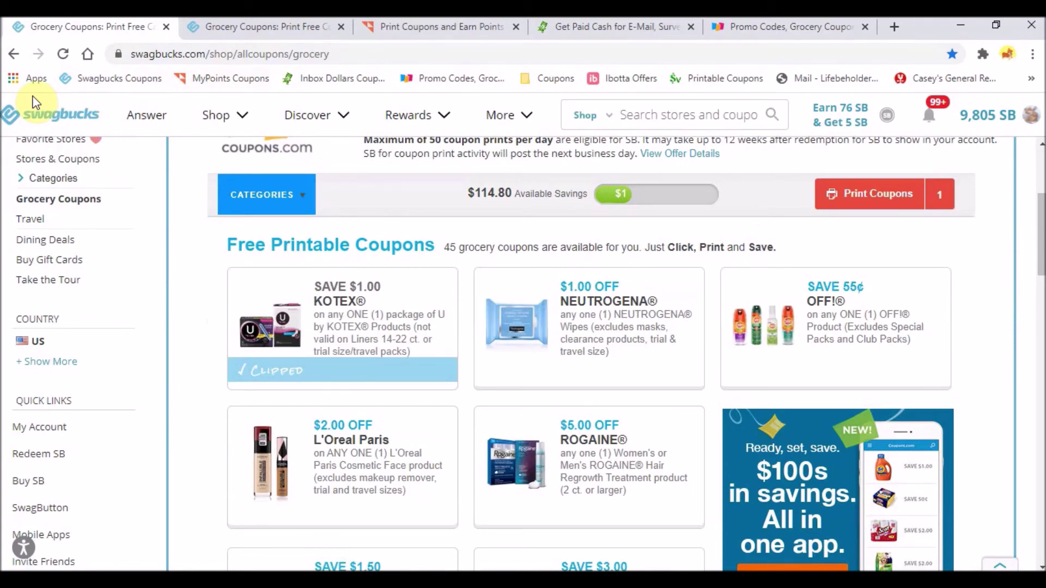
# - Reload the grocery coupons page in the second Swagbucks tab and compare its clipped Kotex coupon with the first tab
pyautogui.click(224, 28)
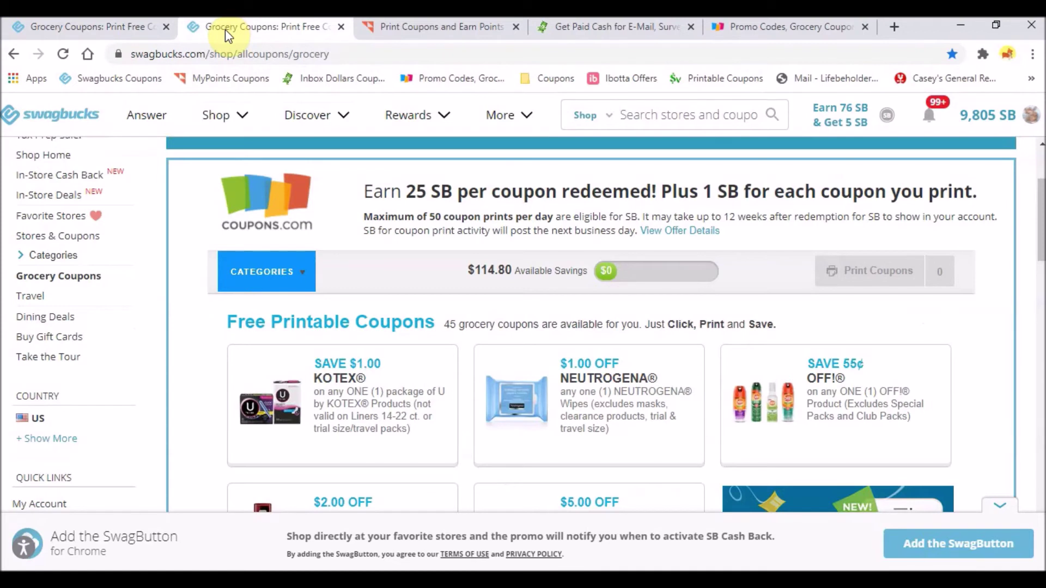
pyautogui.click(120, 79)
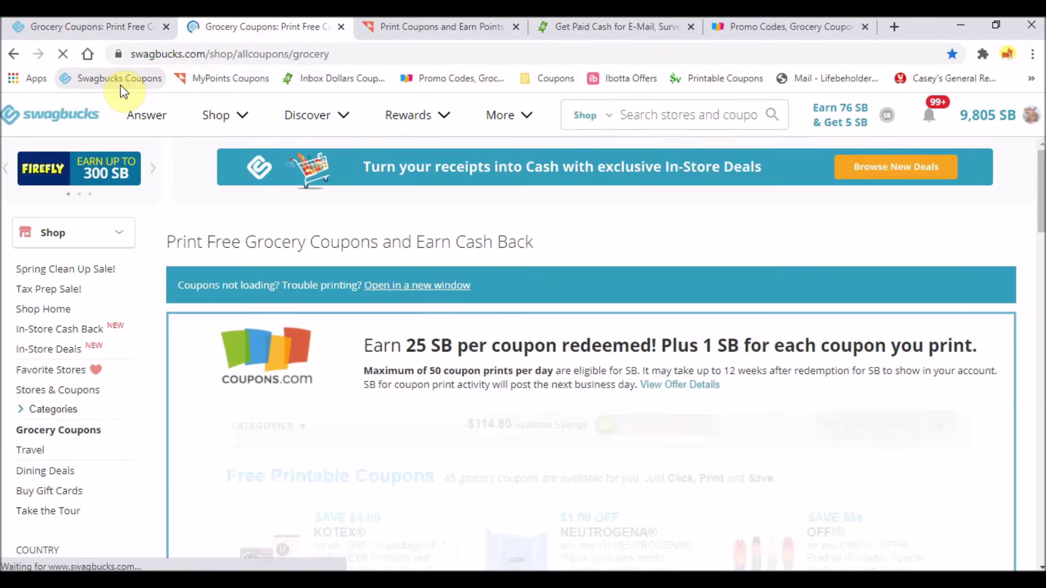
pyautogui.click(74, 27)
pyautogui.moveTo(306, 360)
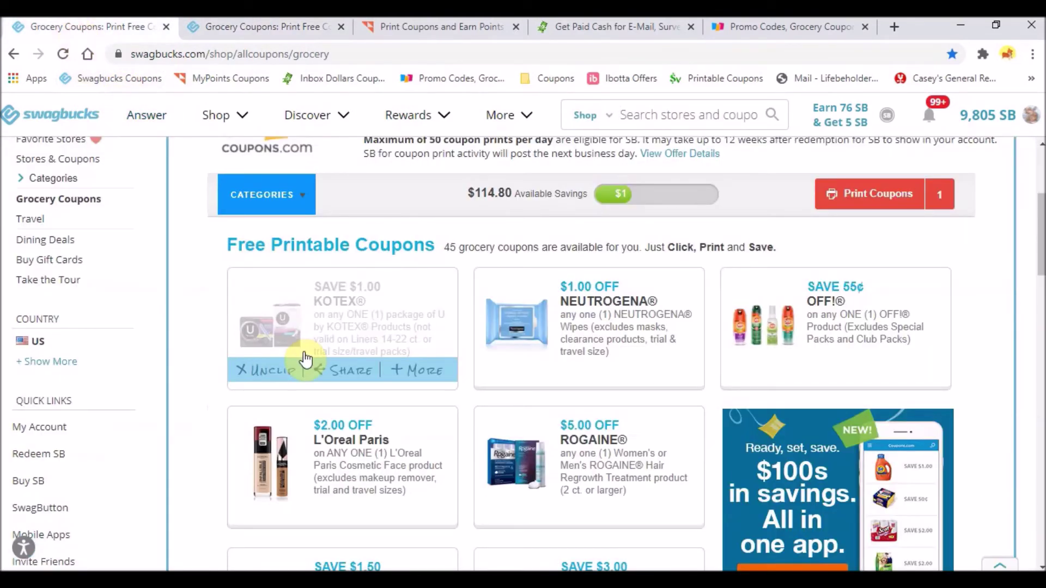
pyautogui.click(252, 32)
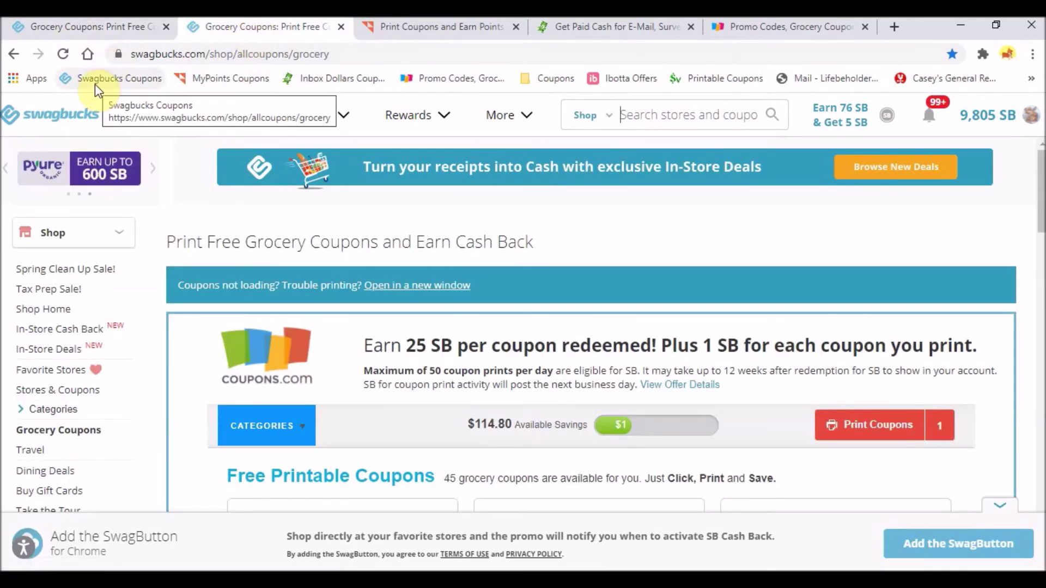
pyautogui.scroll(-3, 755, 332)
pyautogui.scroll(3, 755, 332)
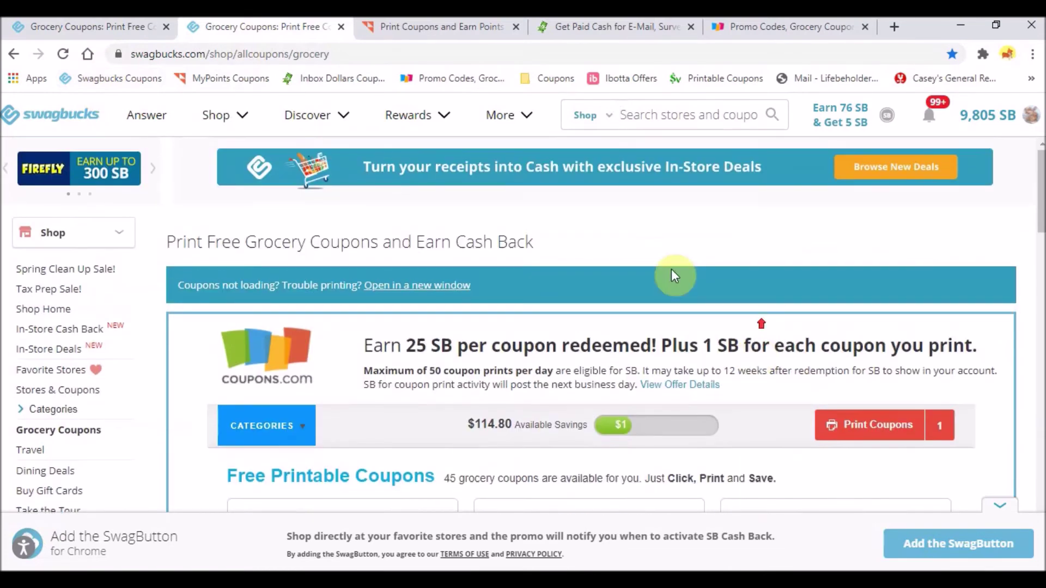
pyautogui.click(117, 30)
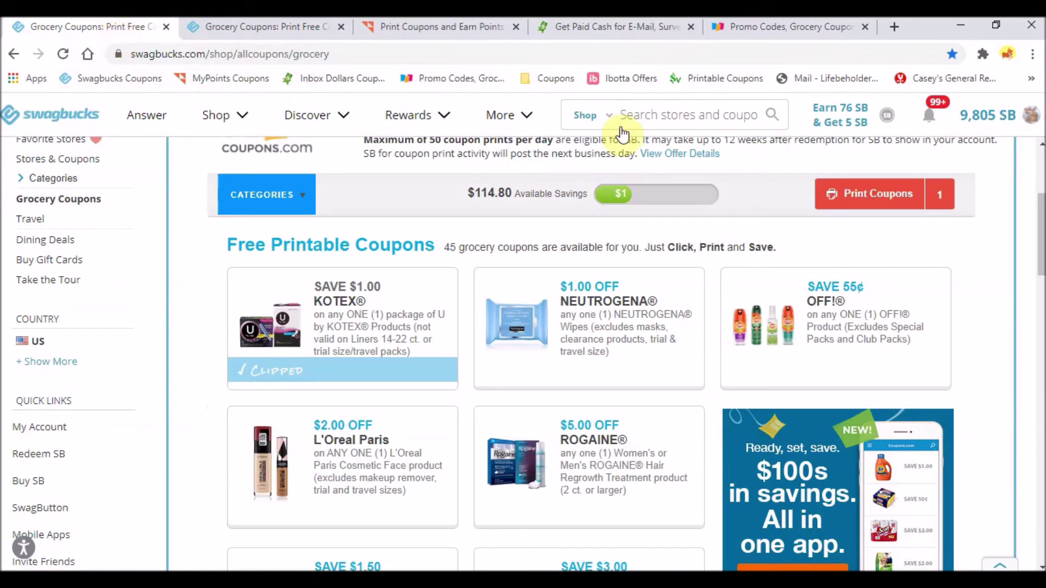
# - Print the clipped Kotex coupon from the first Swagbucks tab, enlarge its preview and start saving it as a PDF
pyautogui.click(903, 210)
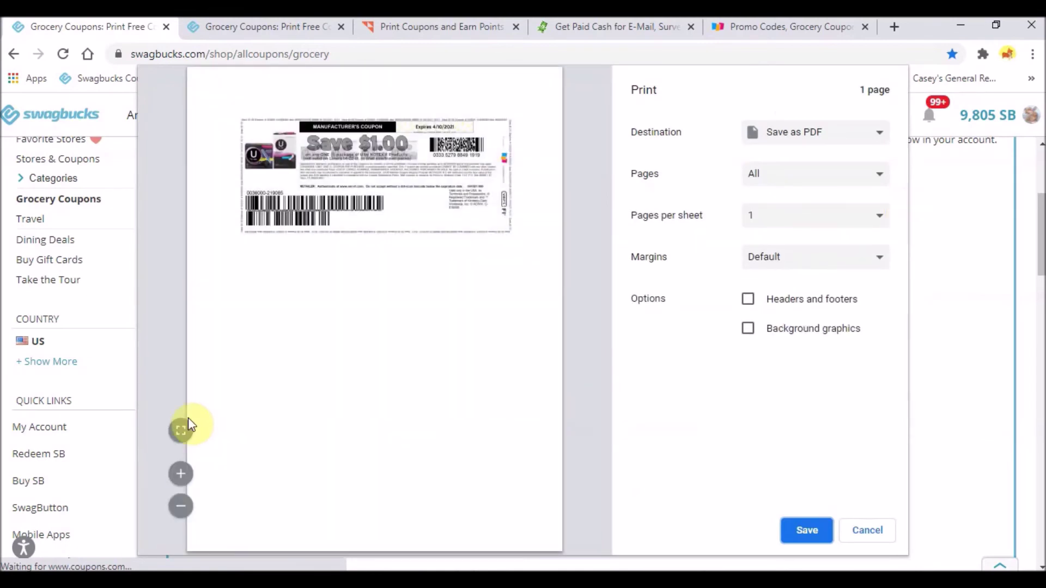
pyautogui.click(182, 434)
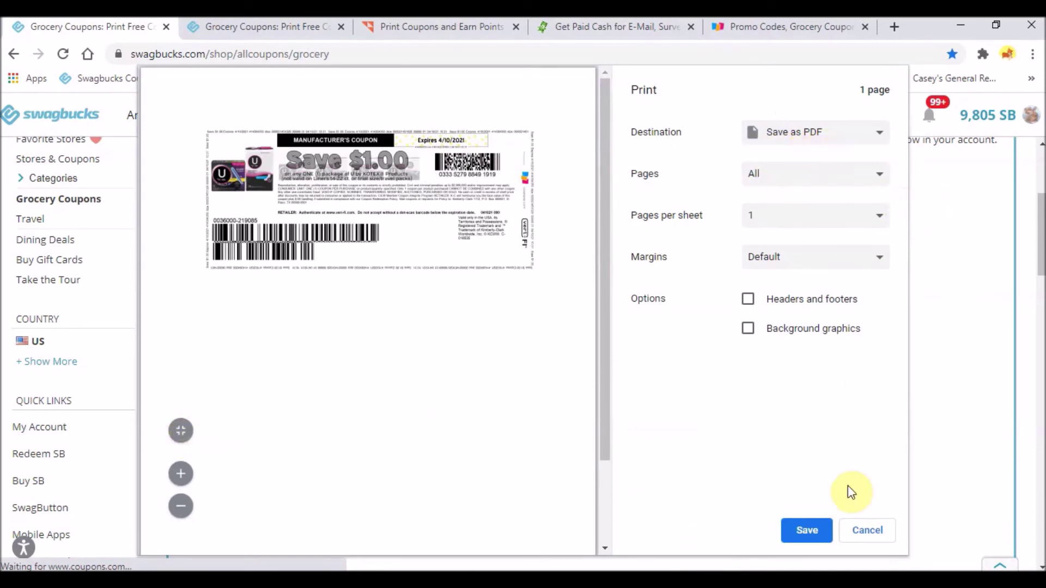
pyautogui.click(805, 534)
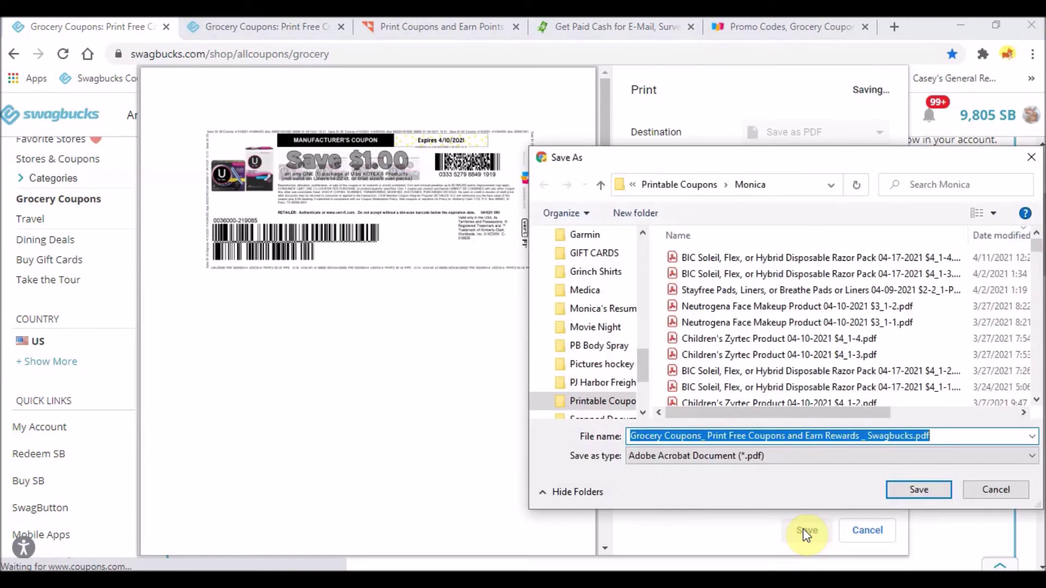
# - Name the coupon file U by Kotex Products 04-10-2021 $1_1-1, reusing an earlier Kotex file name
pyautogui.write('U')
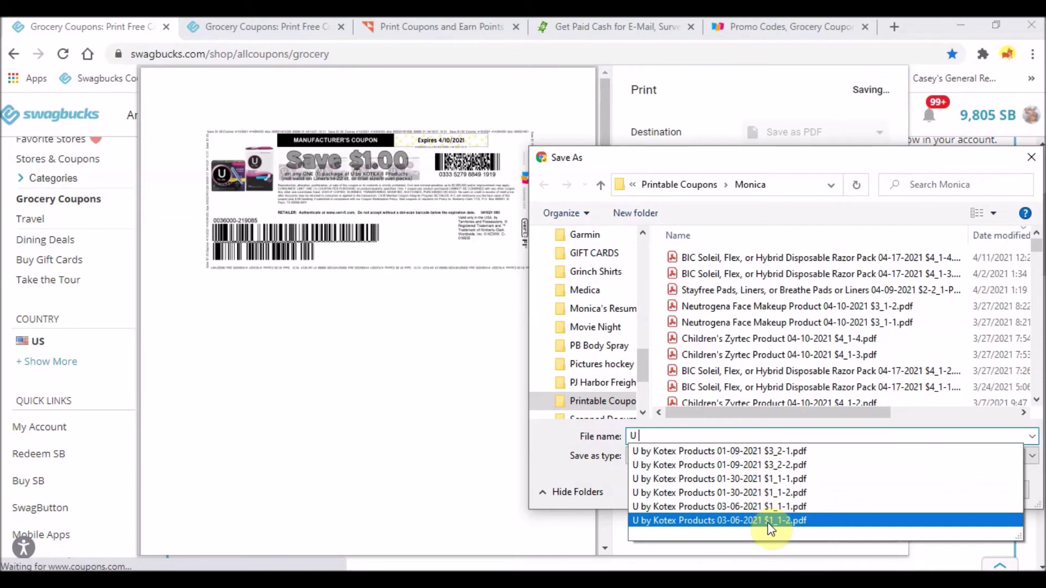
pyautogui.click(767, 506)
pyautogui.write('04-01-2021 $1_1-1.pdf')
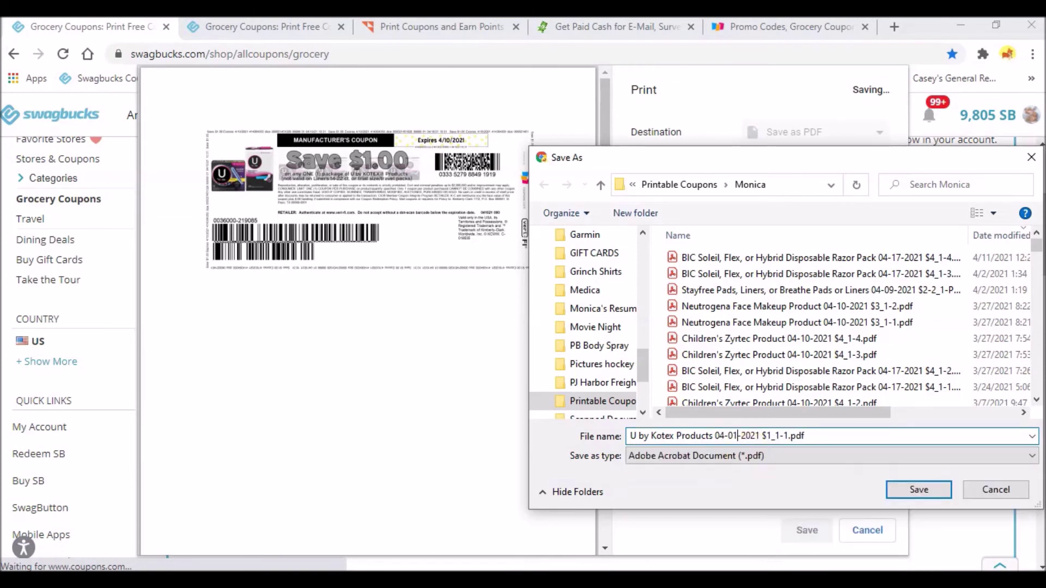
pyautogui.press('BackSpace')
pyautogui.press('BackSpace')
pyautogui.write('10')
pyautogui.click(846, 438)
pyautogui.press('BackSpace')
pyautogui.press('BackSpace')
pyautogui.press('BackSpace')
pyautogui.press('BackSpace')
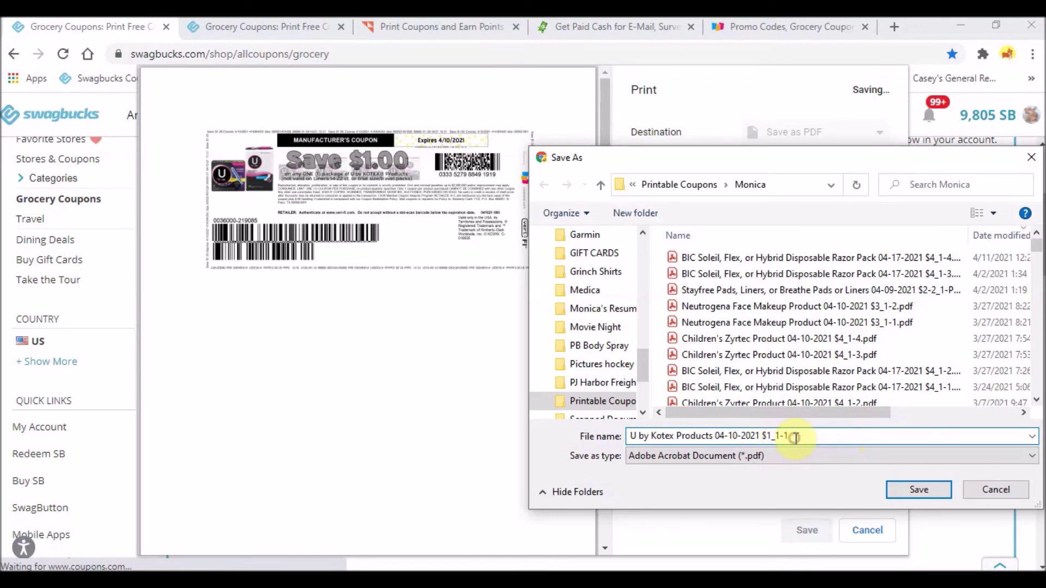
# - Copy the complete file name for reuse and save the first Kotex coupon PDF
pyautogui.moveTo(795, 438); pyautogui.dragTo(627, 436)
pyautogui.hotkey('ctrl', 'c')
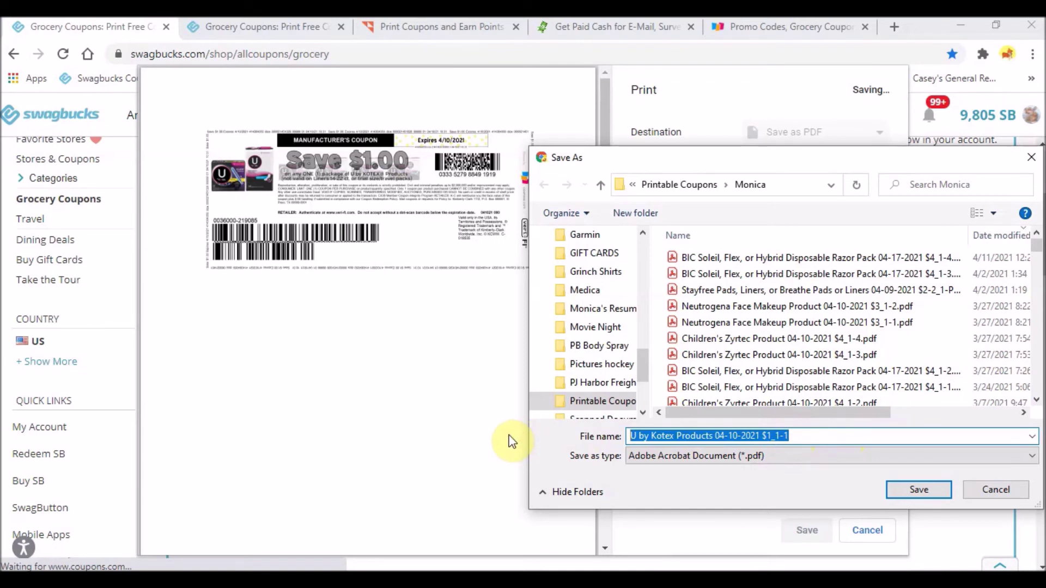
pyautogui.click(909, 489)
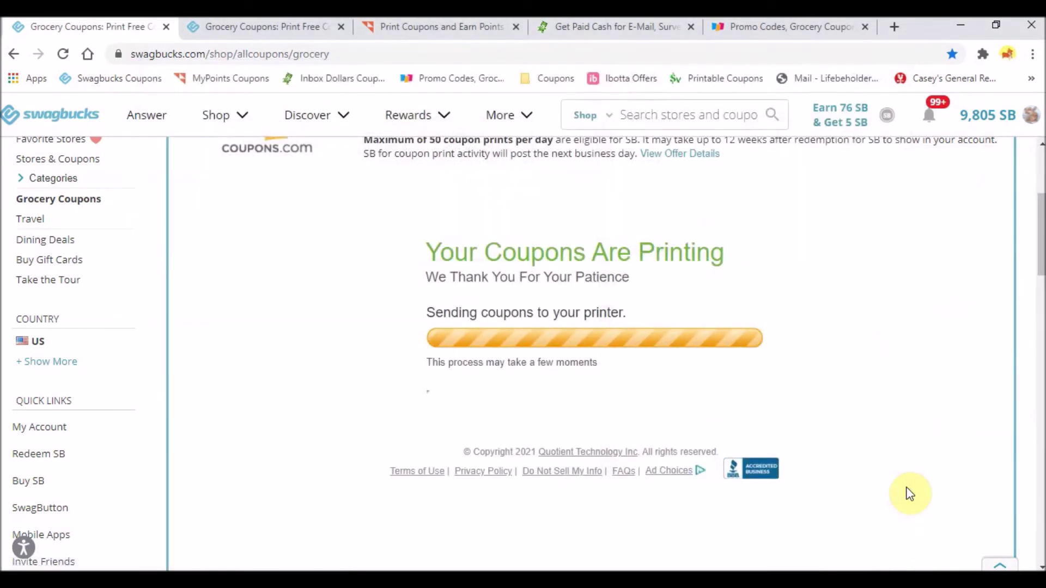
# - Print the clipped Kotex coupon from the second Swagbucks tab and start saving it as a PDF
pyautogui.click(302, 37)
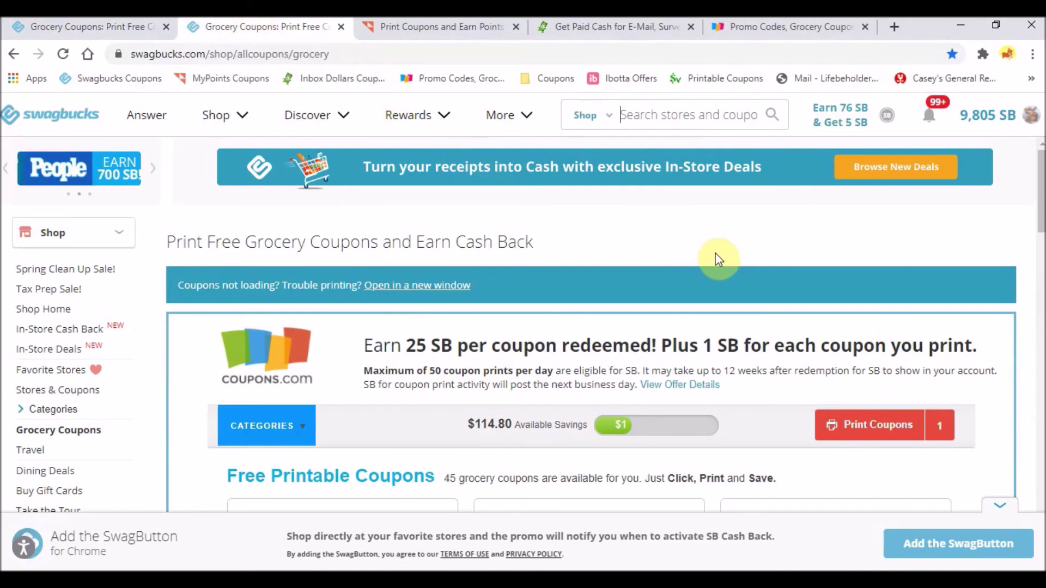
pyautogui.scroll(-1, 719, 259)
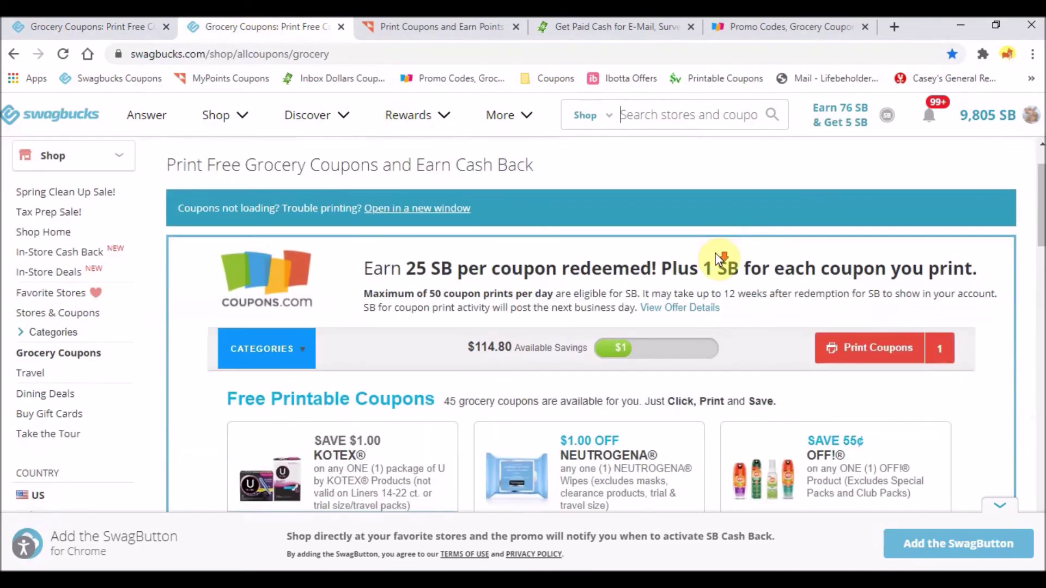
pyautogui.click(866, 353)
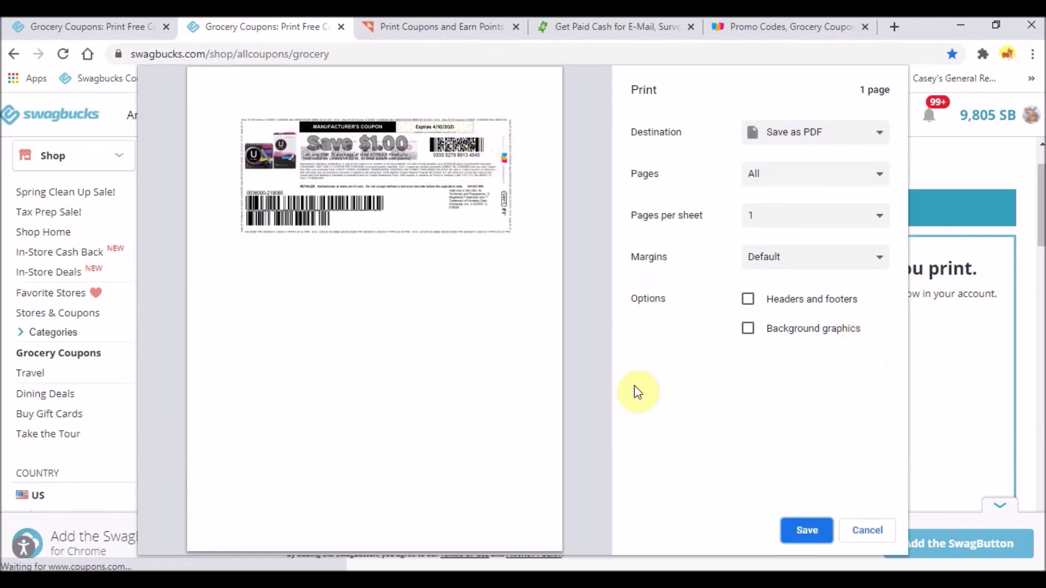
pyautogui.click(805, 532)
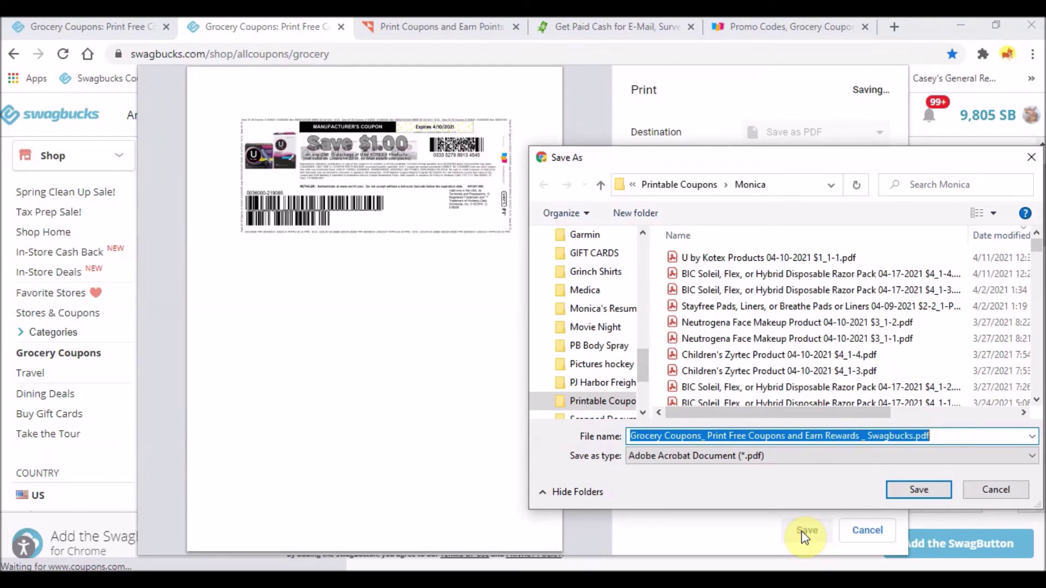
# - Paste the copied file name, change it to U by Kotex Products 04-10-2021 $1_1-2 and save the PDF
pyautogui.hotkey('ctrl', 'v')
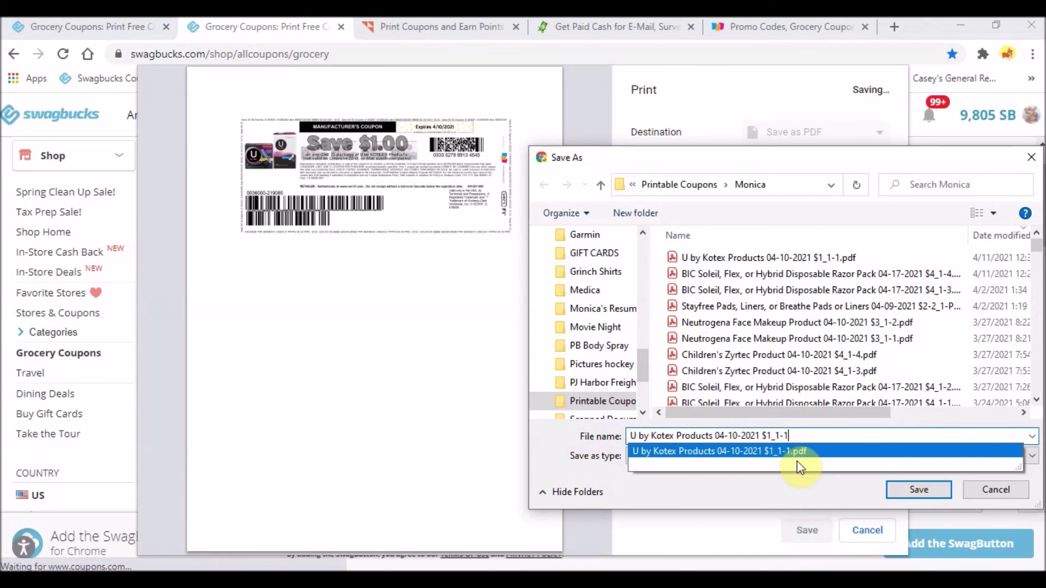
pyautogui.press('BackSpace')
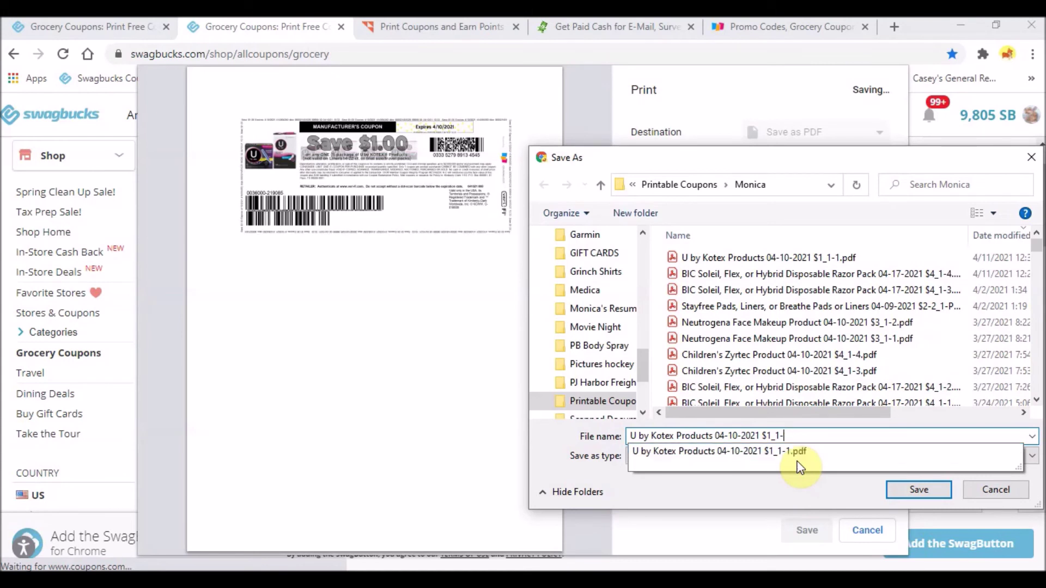
pyautogui.write('2')
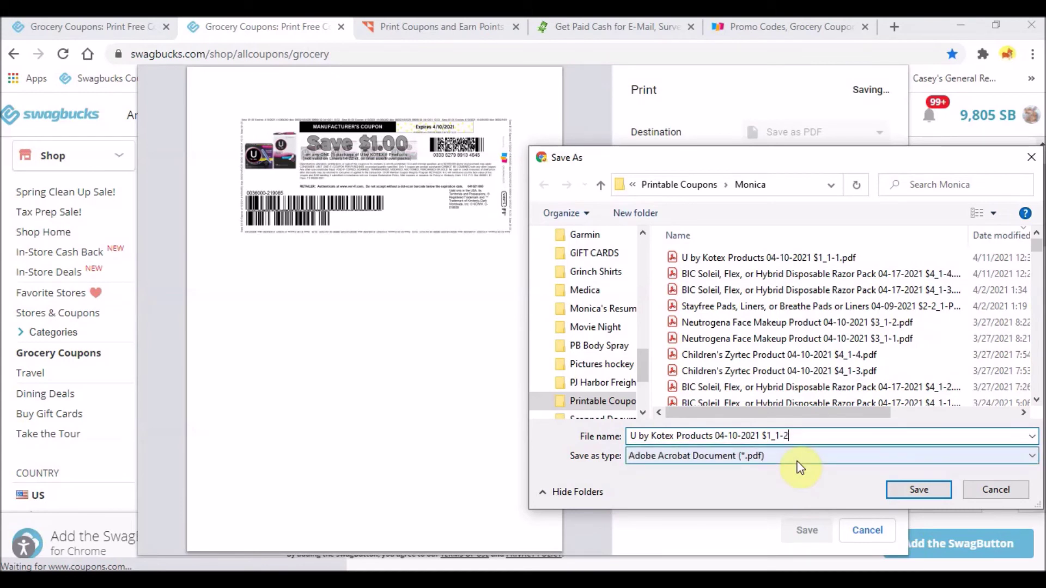
pyautogui.click(925, 491)
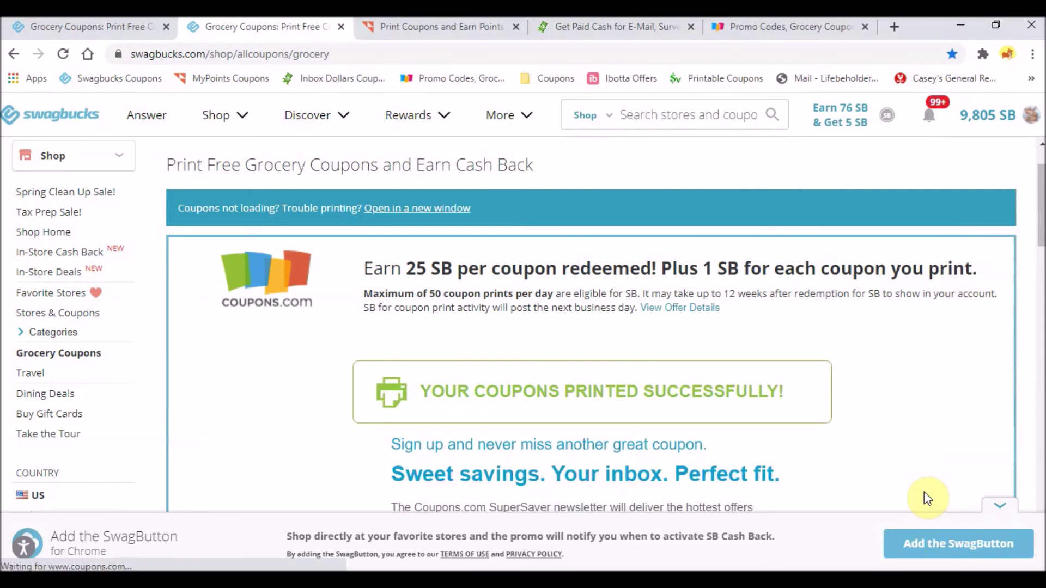
# - Review the Swagbucks print confirmations and the coupon pages in the MyPoints, InboxDollars and coupons.com tabs
pyautogui.scroll(-5, 924, 499)
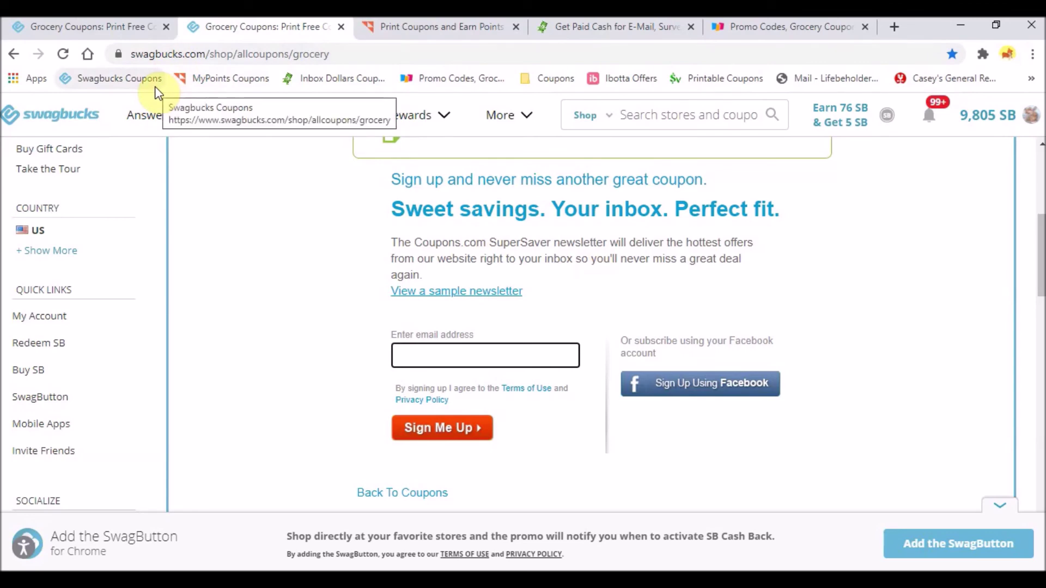
pyautogui.click(403, 26)
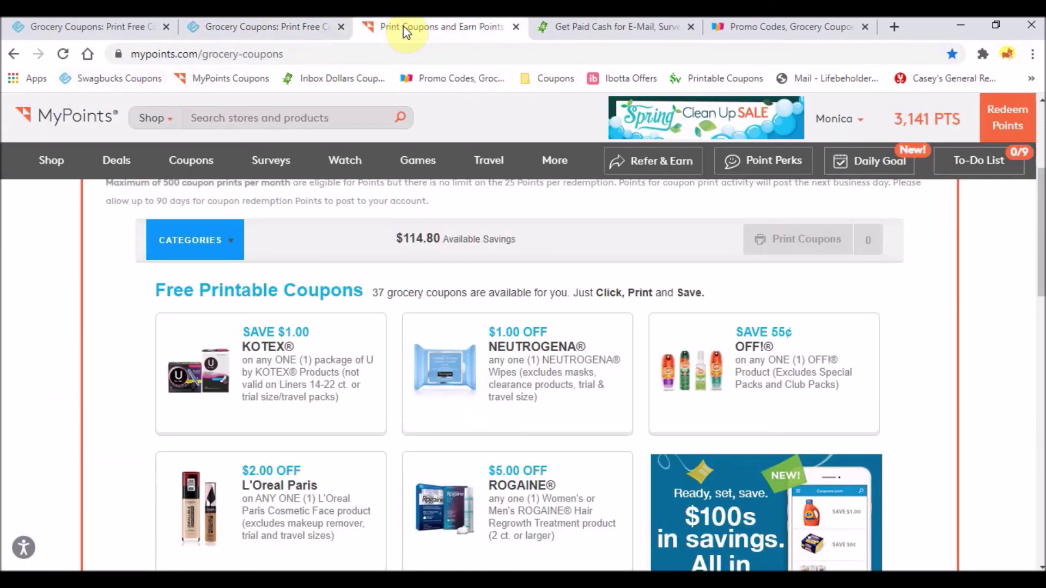
pyautogui.click(641, 30)
pyautogui.click(766, 27)
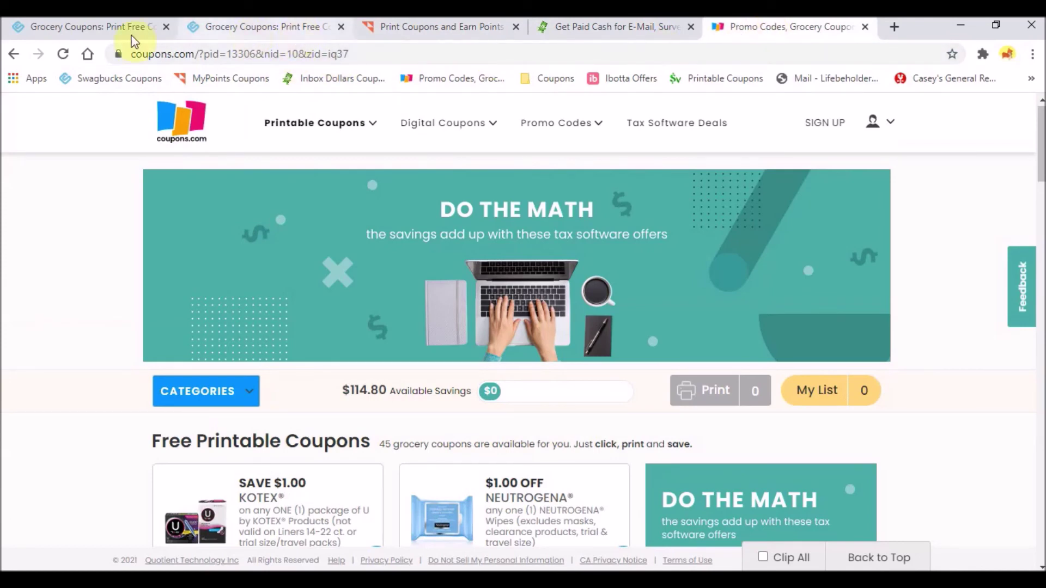
pyautogui.click(107, 25)
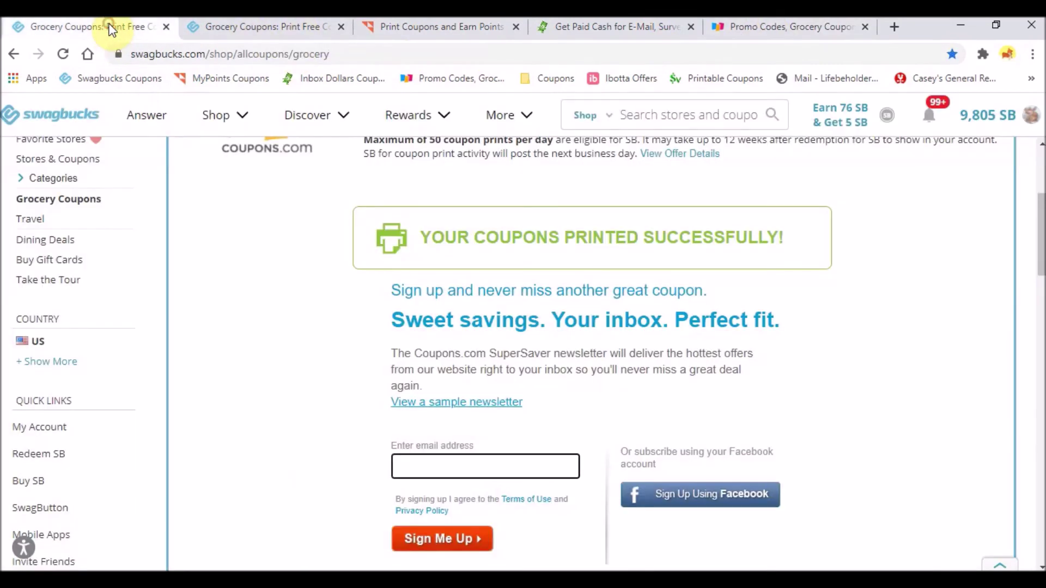
pyautogui.click(388, 27)
pyautogui.click(623, 28)
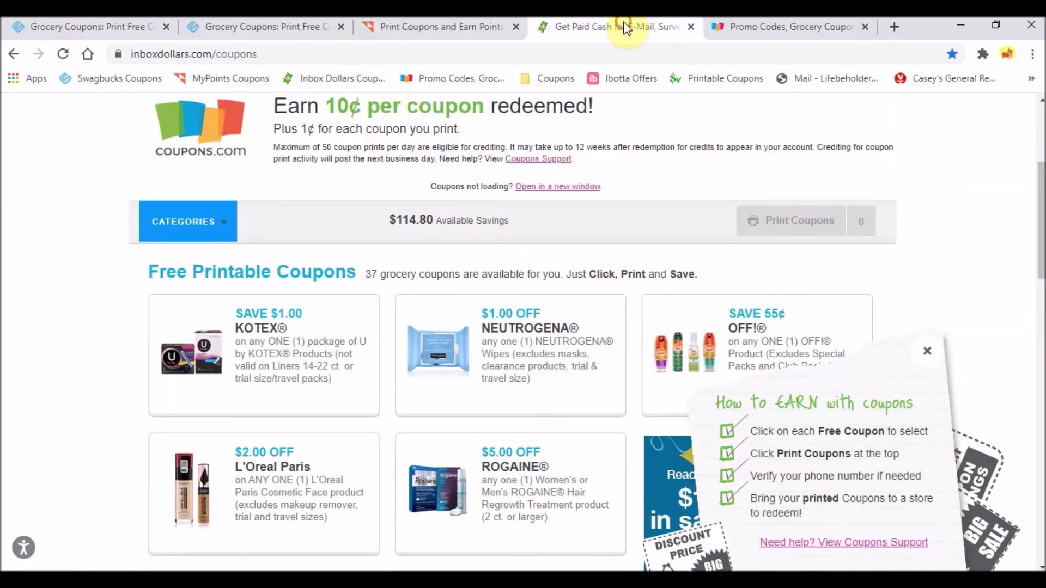
pyautogui.click(806, 30)
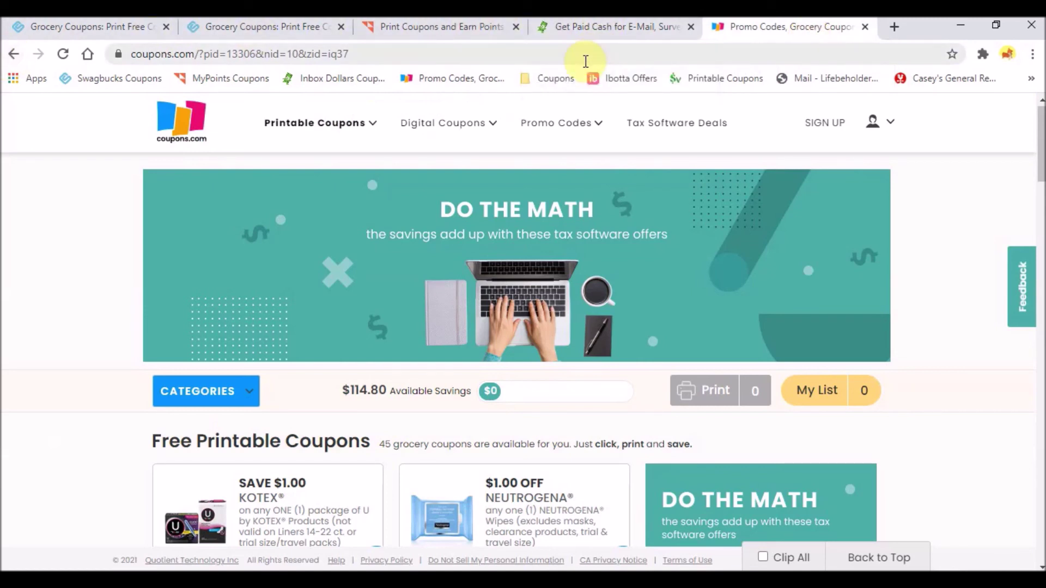
# - Switch to the saved coupons folder in File Explorer and open U by Kotex Products 04-10-2021 $1_1-1.pdf
pyautogui.hotkey('alt', 'Tab')
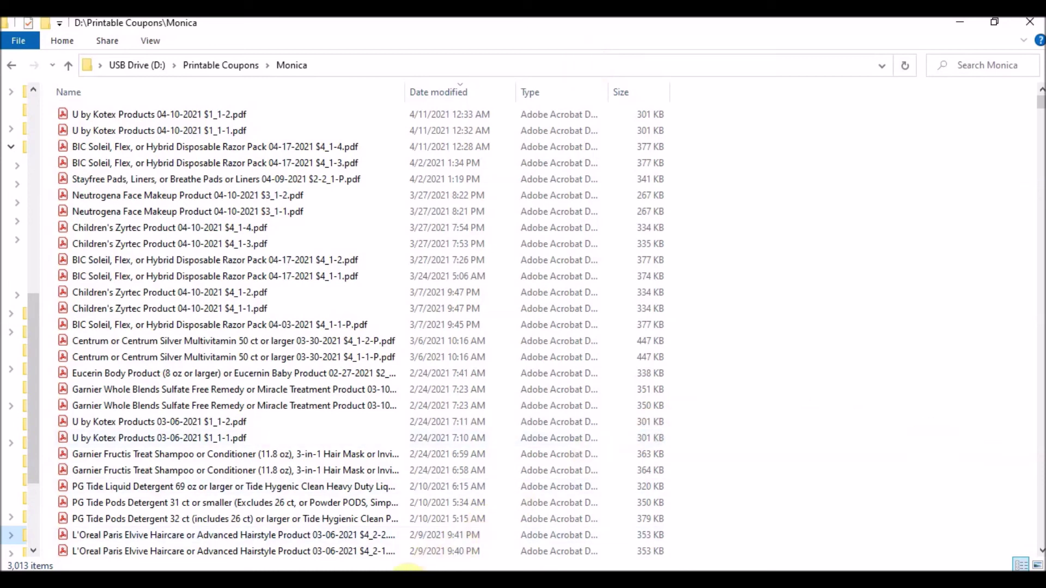
pyautogui.moveTo(387, 580)
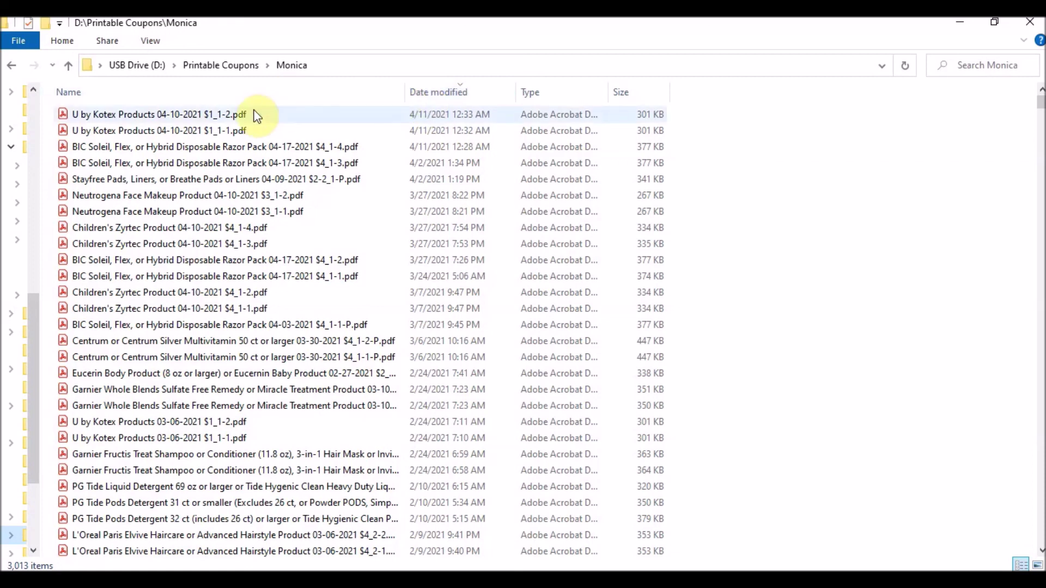
pyautogui.click(168, 132)
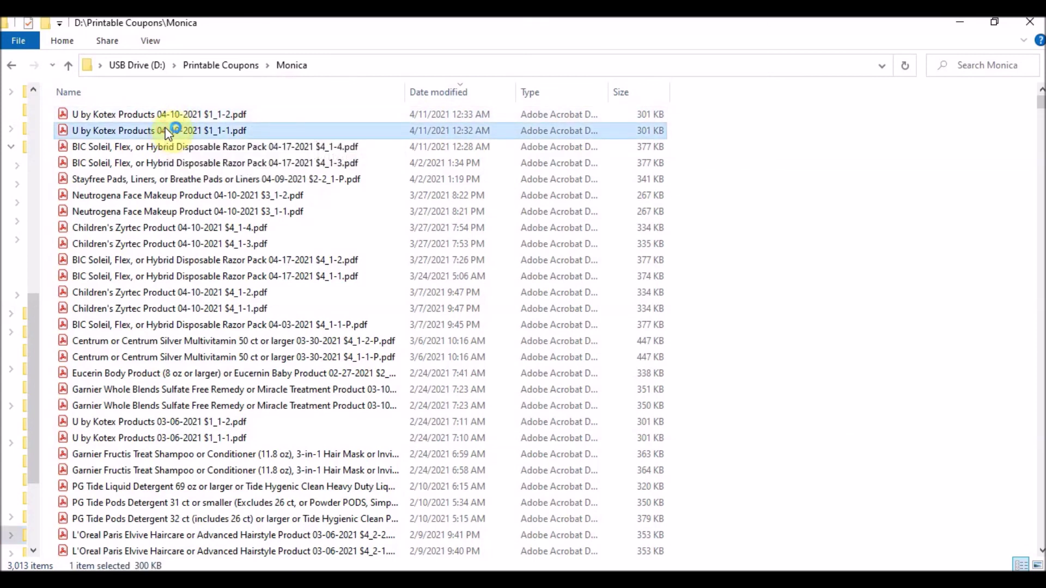